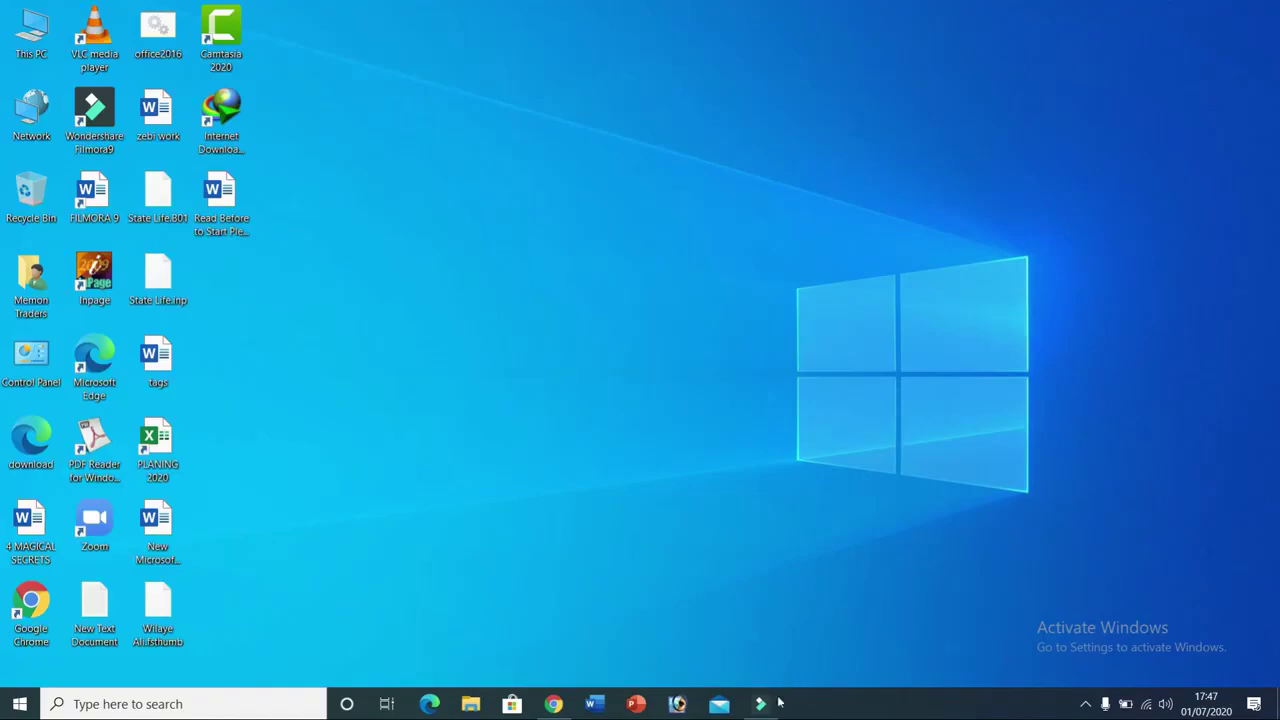
# - Switch to Filmora9, import the udemy video from the Output folder and insert it on the timeline
pyautogui.click(774, 706)
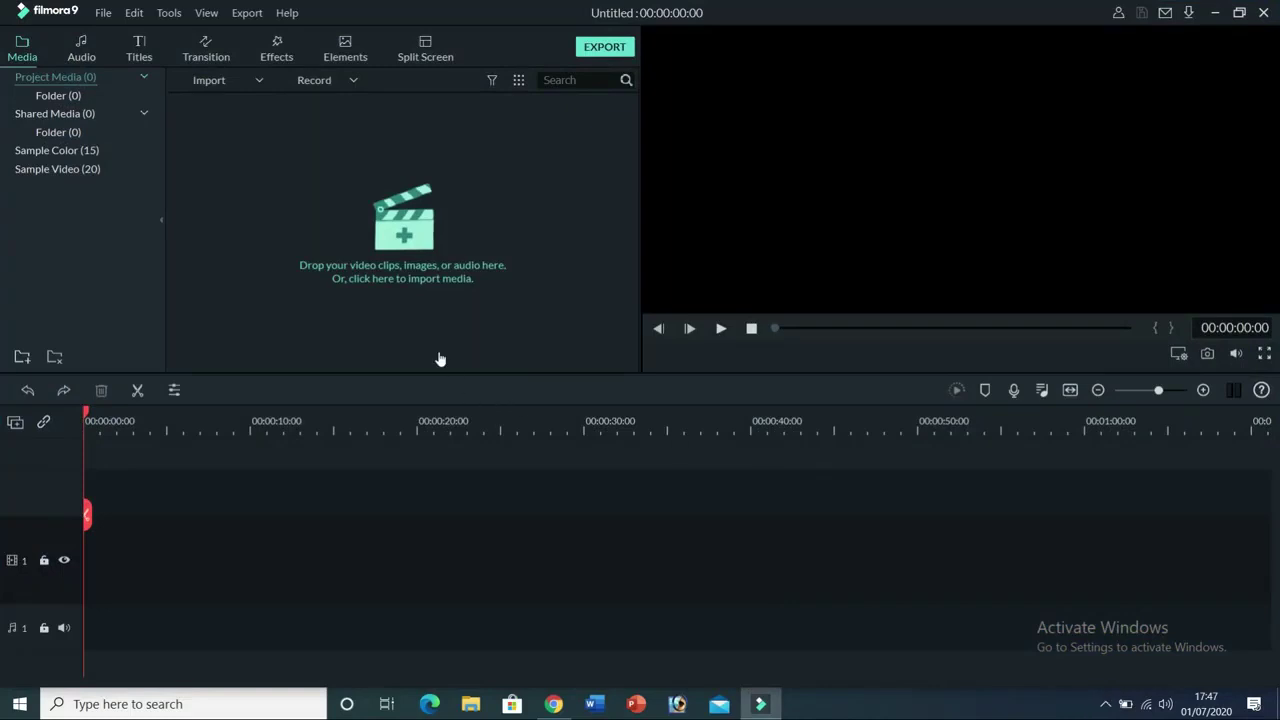
pyautogui.click(414, 238)
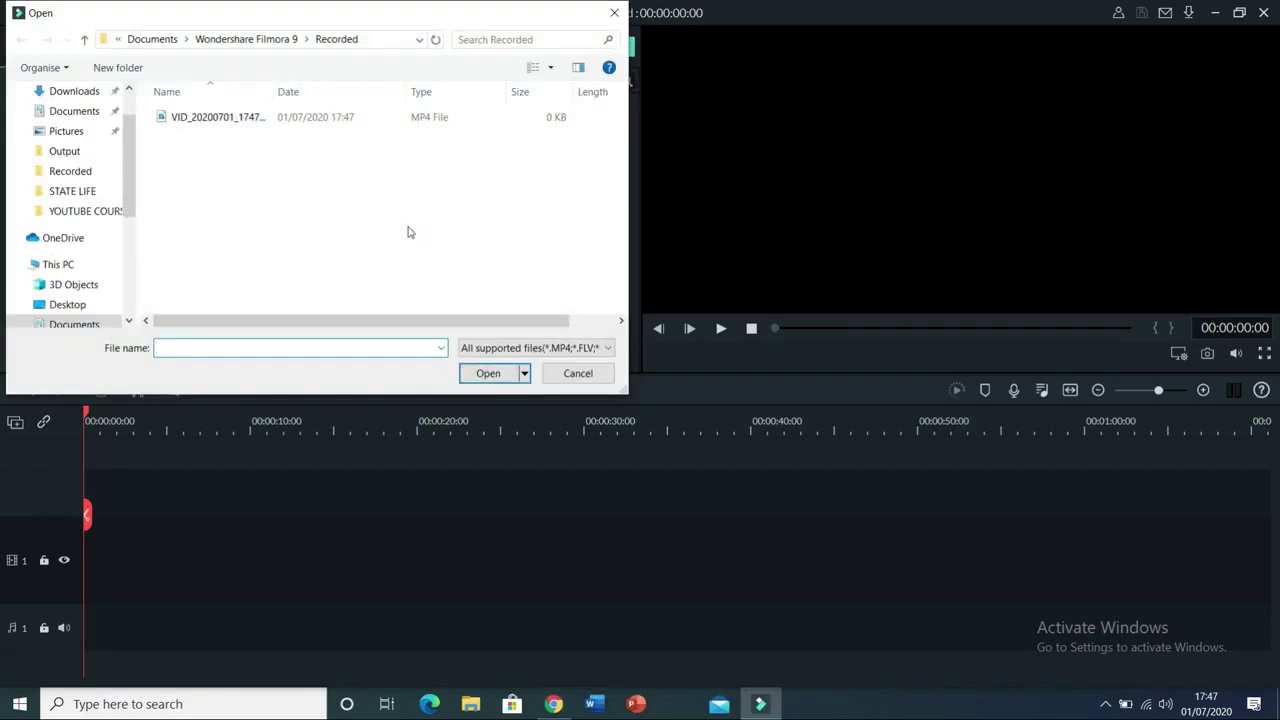
pyautogui.click(64, 151)
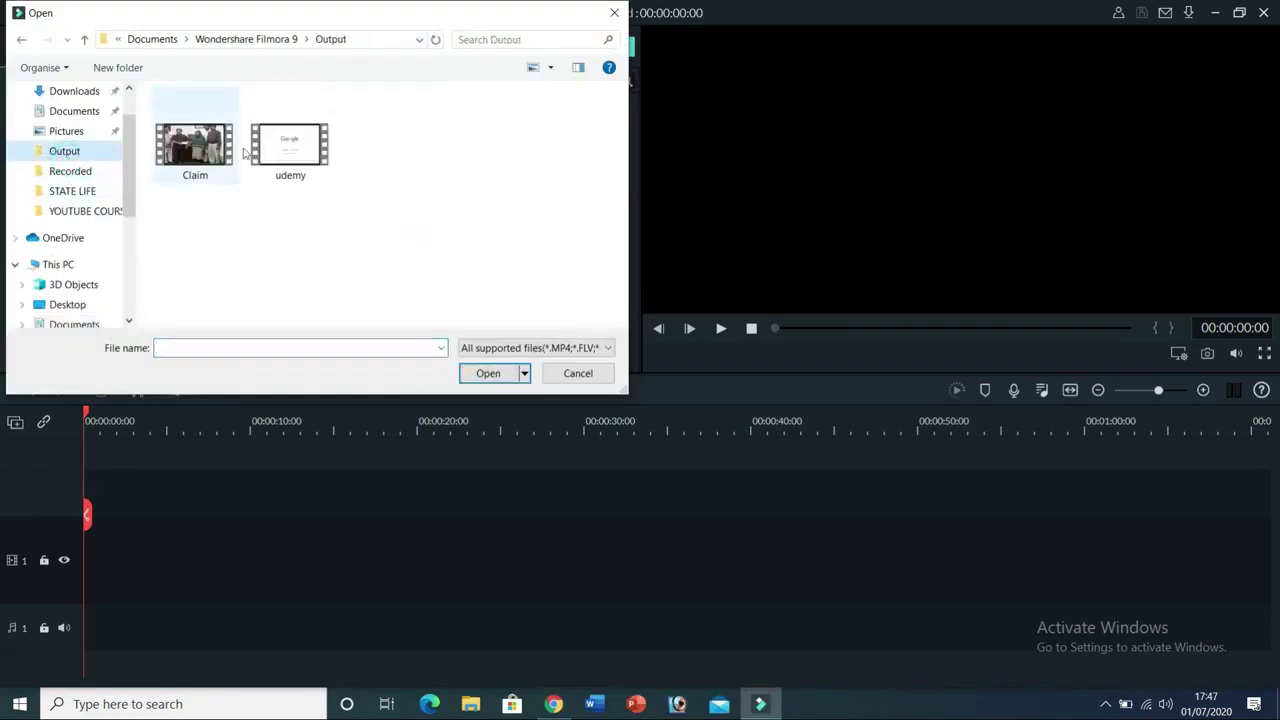
pyautogui.click(282, 152)
pyautogui.click(489, 375)
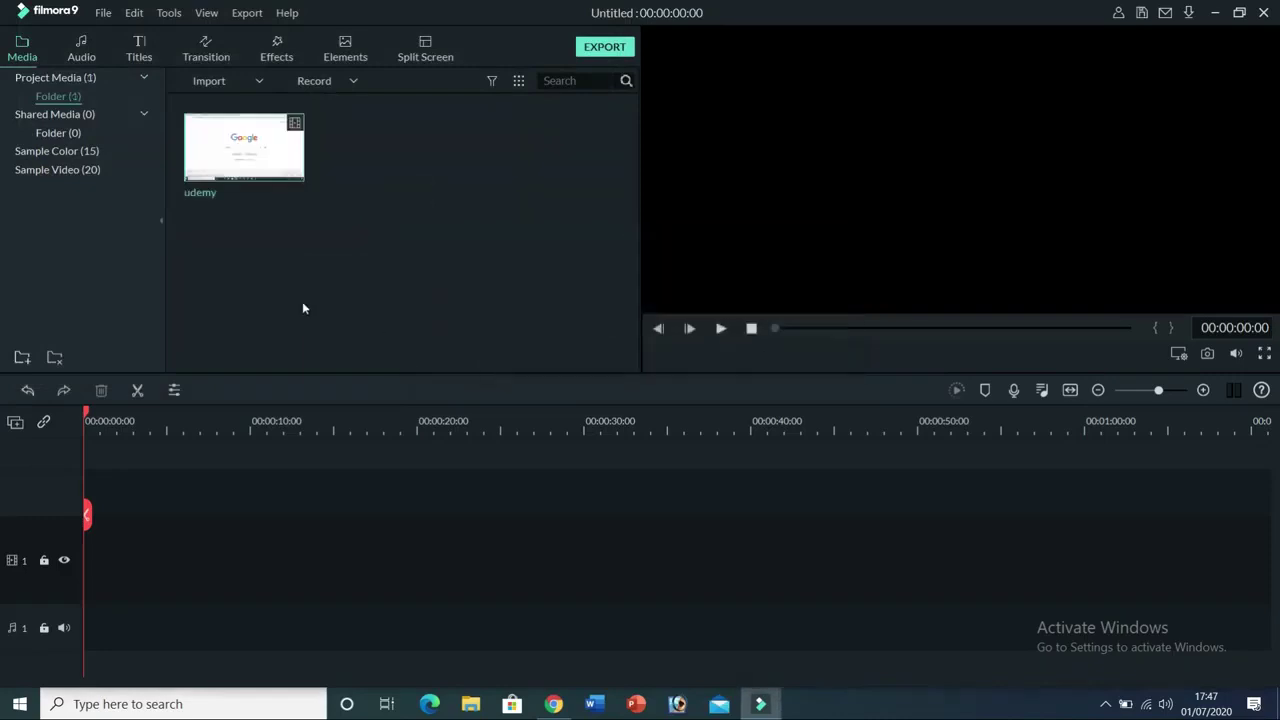
pyautogui.rightClick(244, 150)
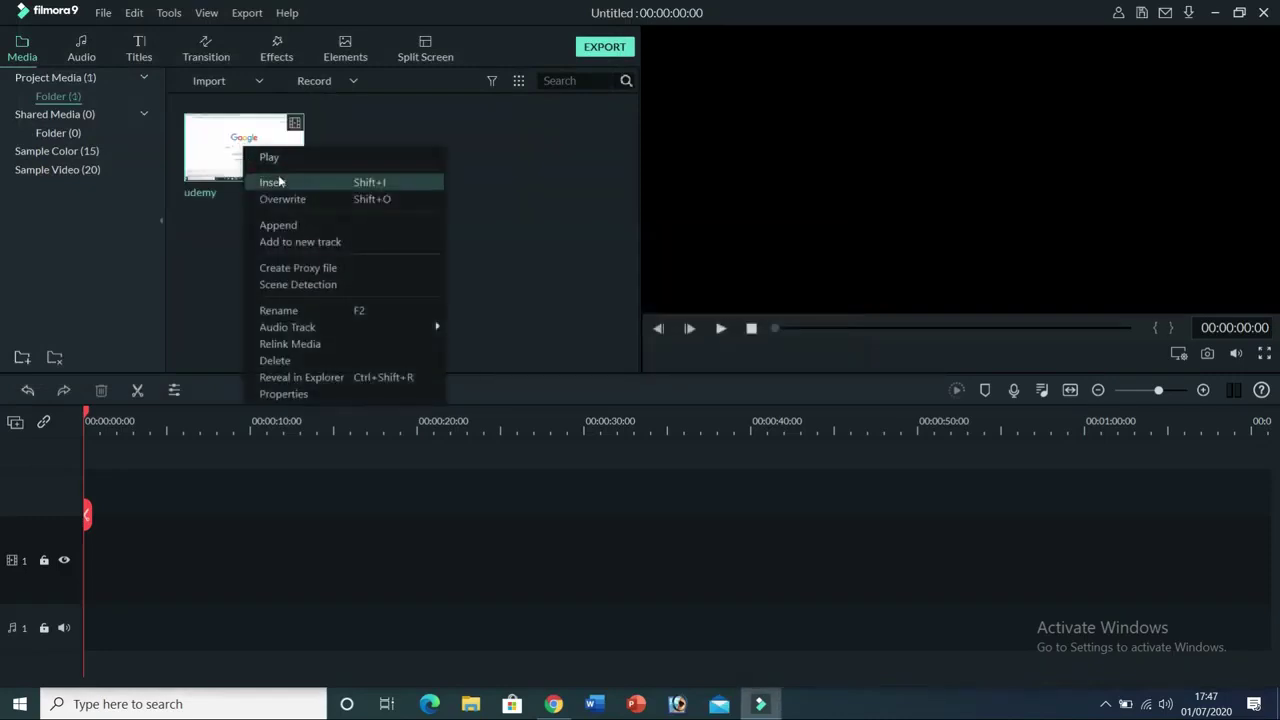
pyautogui.click(280, 180)
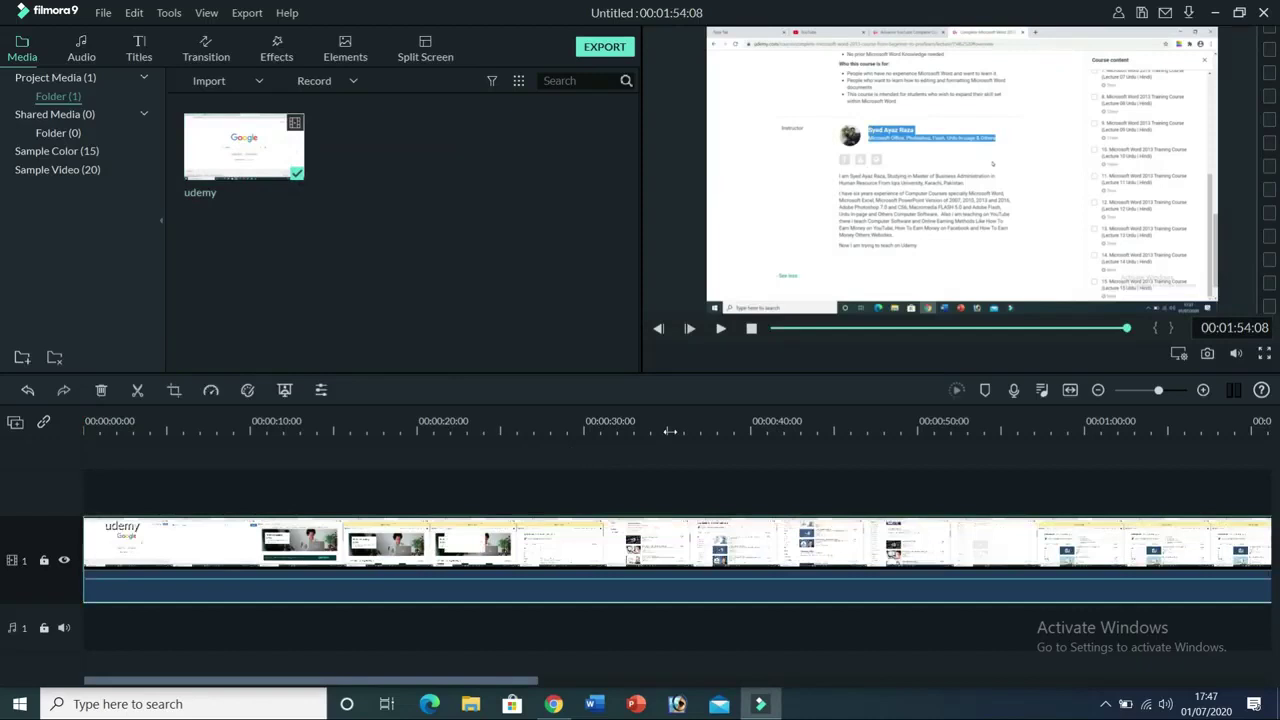
# - Play the first part of the udemy clip, and return the playhead to the start of the timeline
pyautogui.click(719, 330)
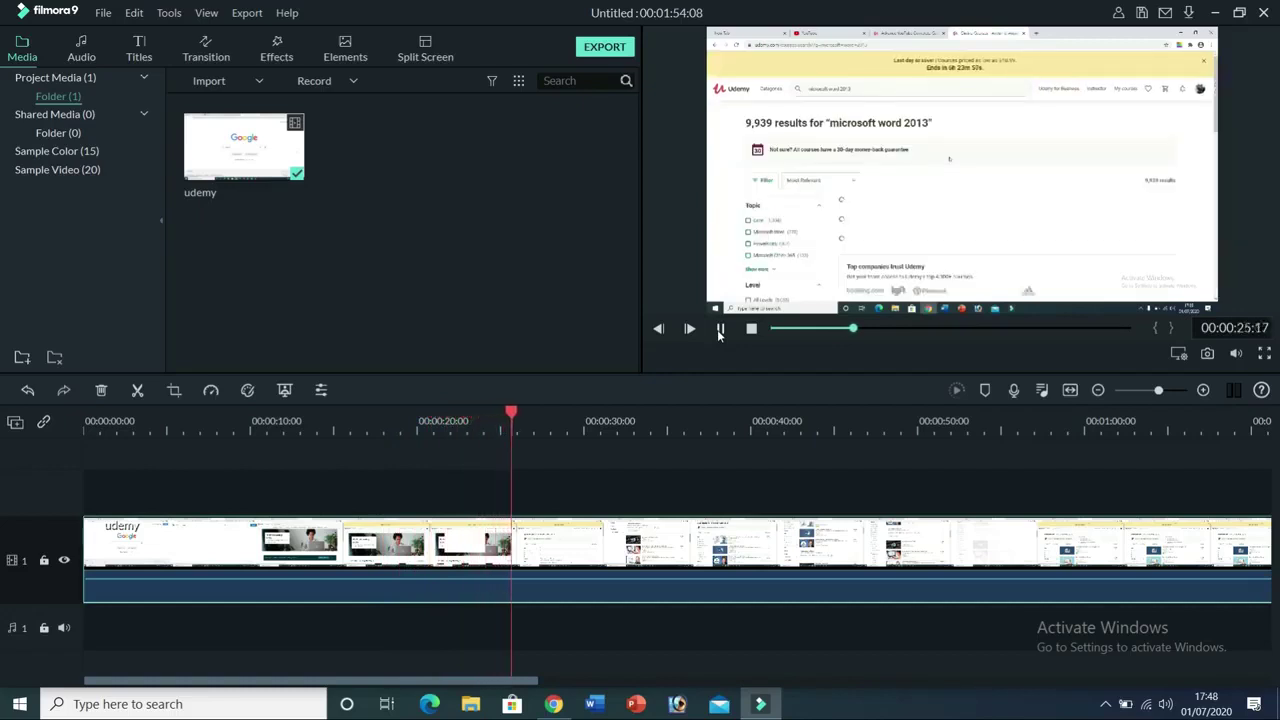
pyautogui.click(719, 330)
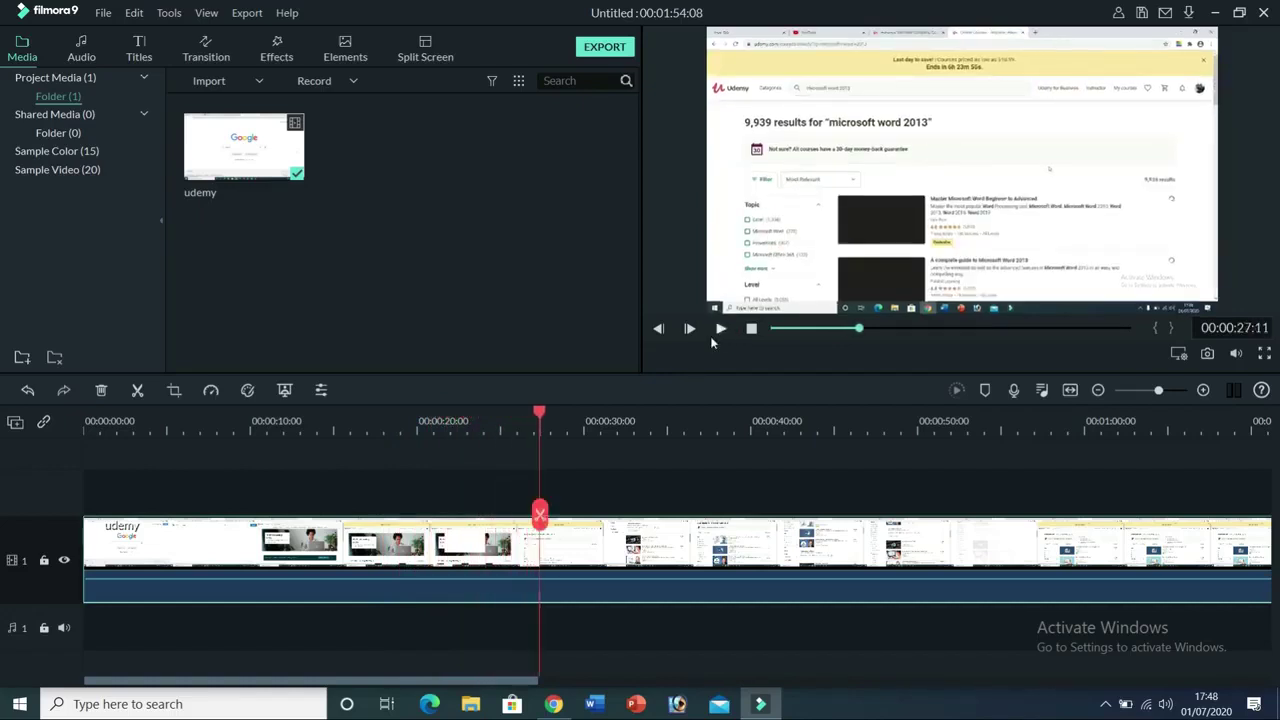
pyautogui.moveTo(540, 413); pyautogui.dragTo(126, 413)
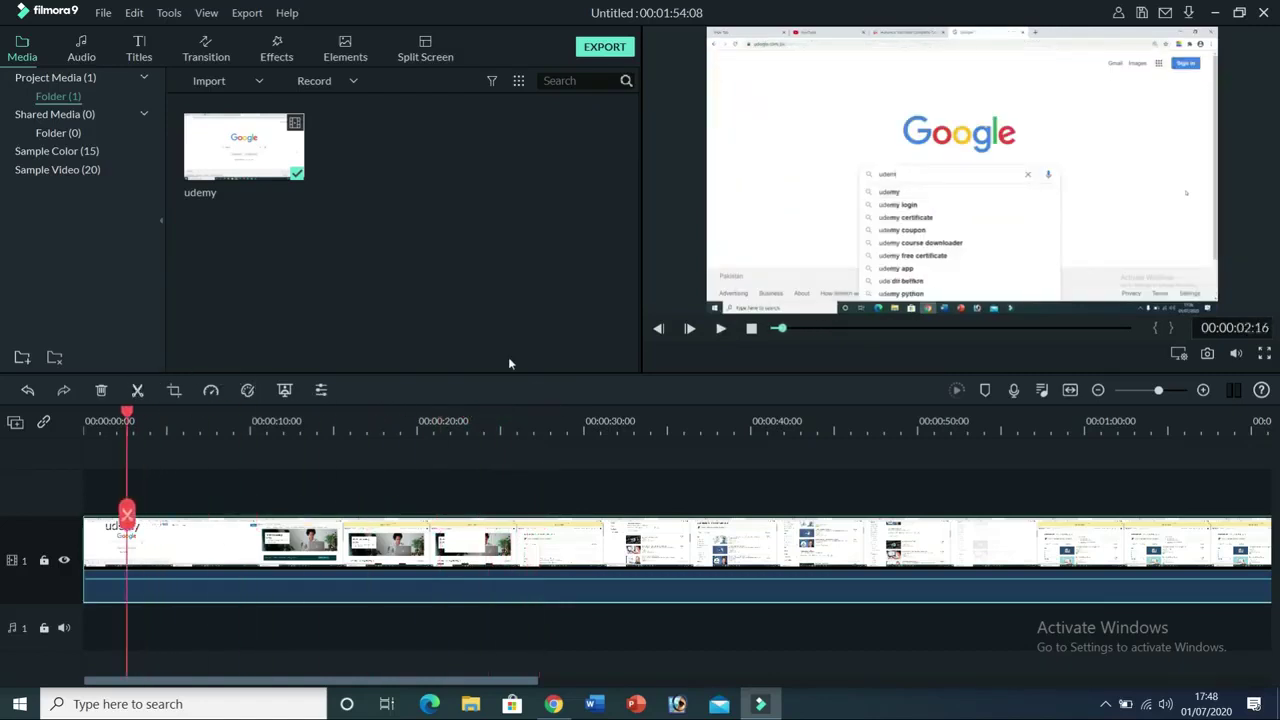
pyautogui.moveTo(127, 413); pyautogui.dragTo(50, 412)
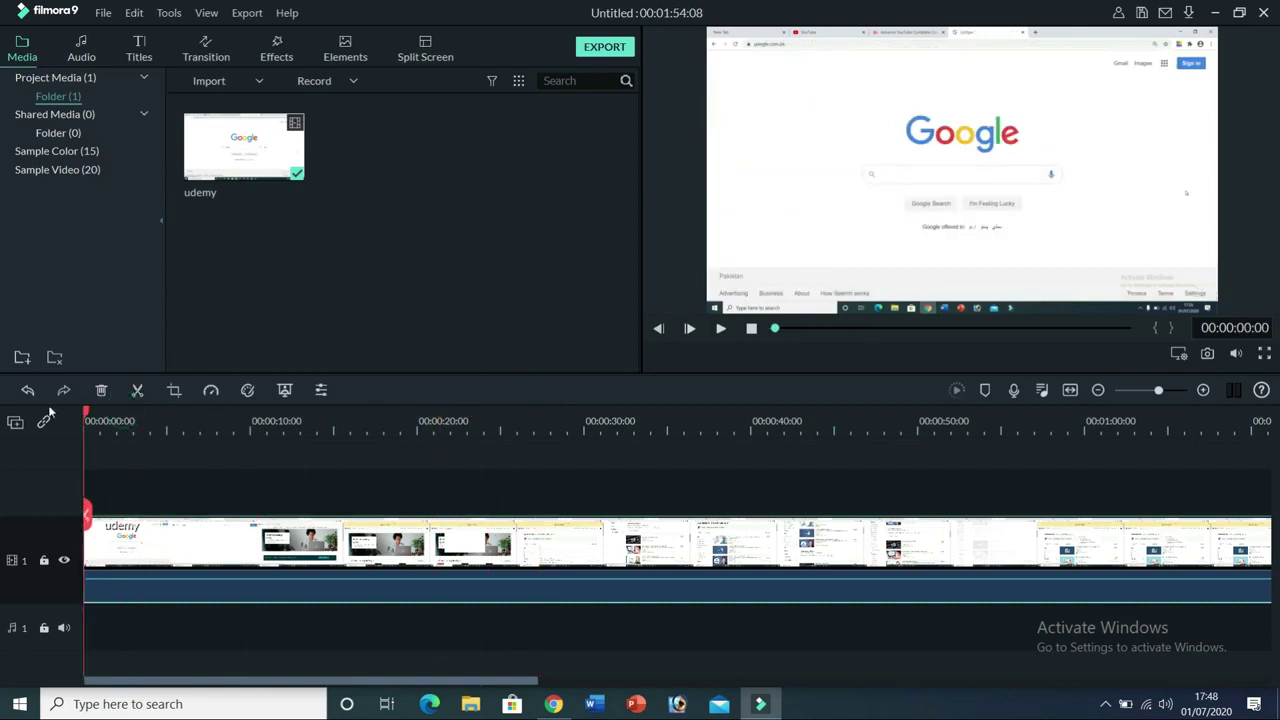
# - Split the udemy clip at about 1.5 seconds and again at 00:00:05:00
pyautogui.click(720, 329)
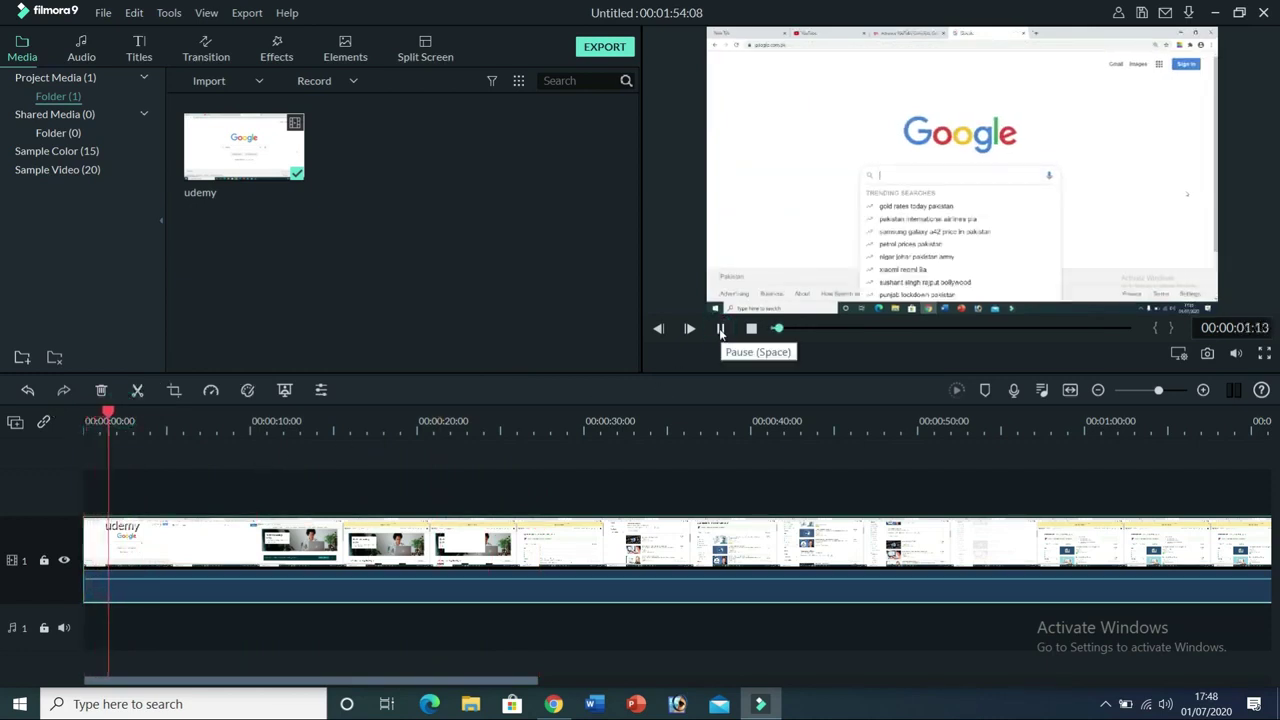
pyautogui.click(720, 329)
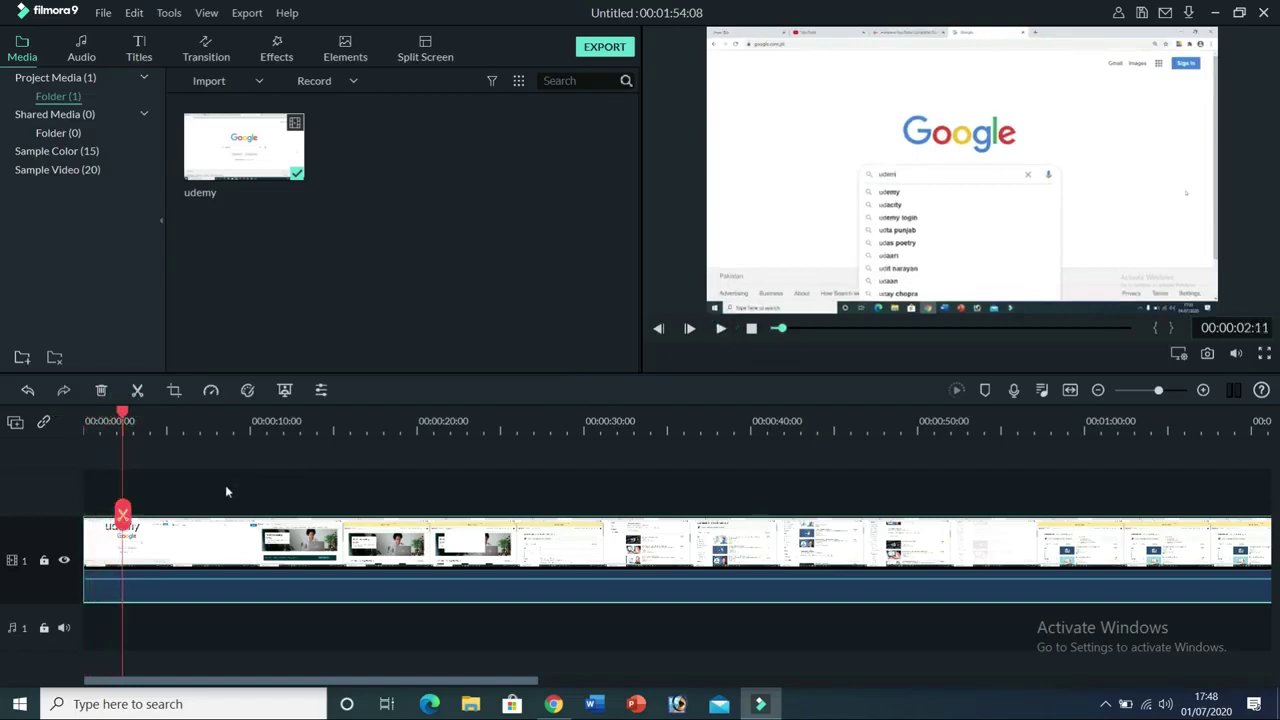
pyautogui.moveTo(122, 412); pyautogui.dragTo(113, 432)
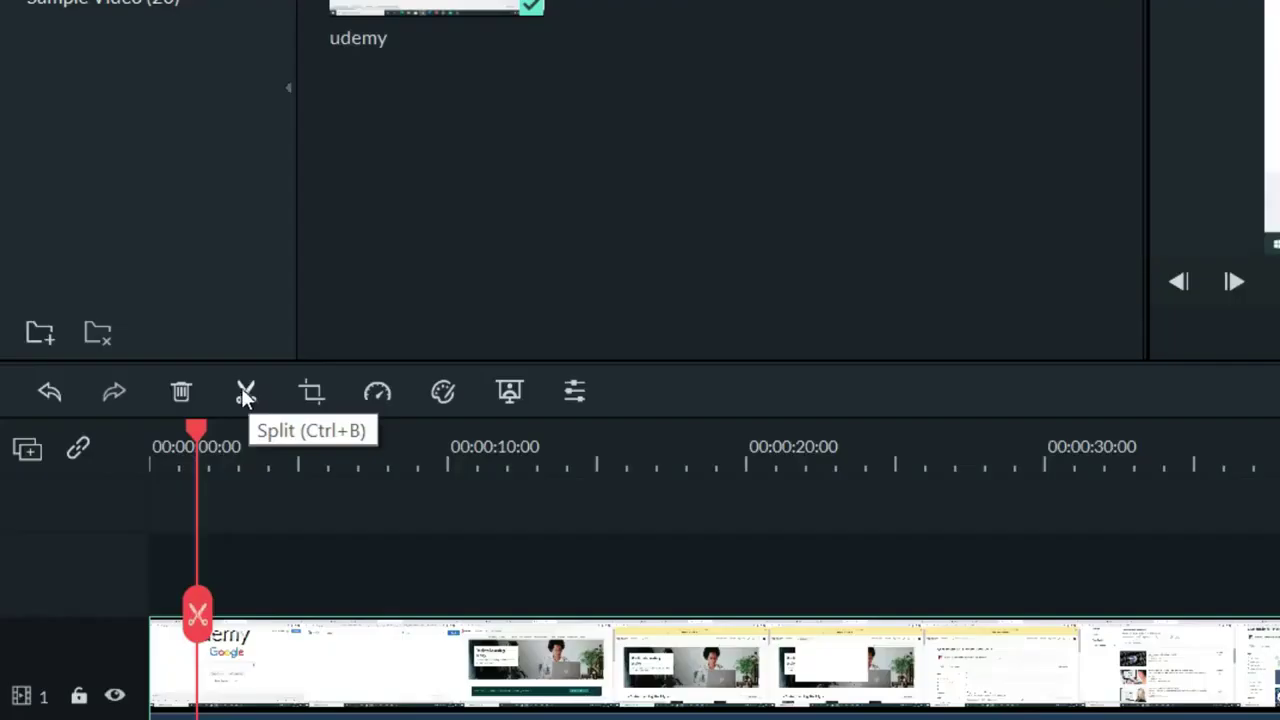
pyautogui.click(138, 391)
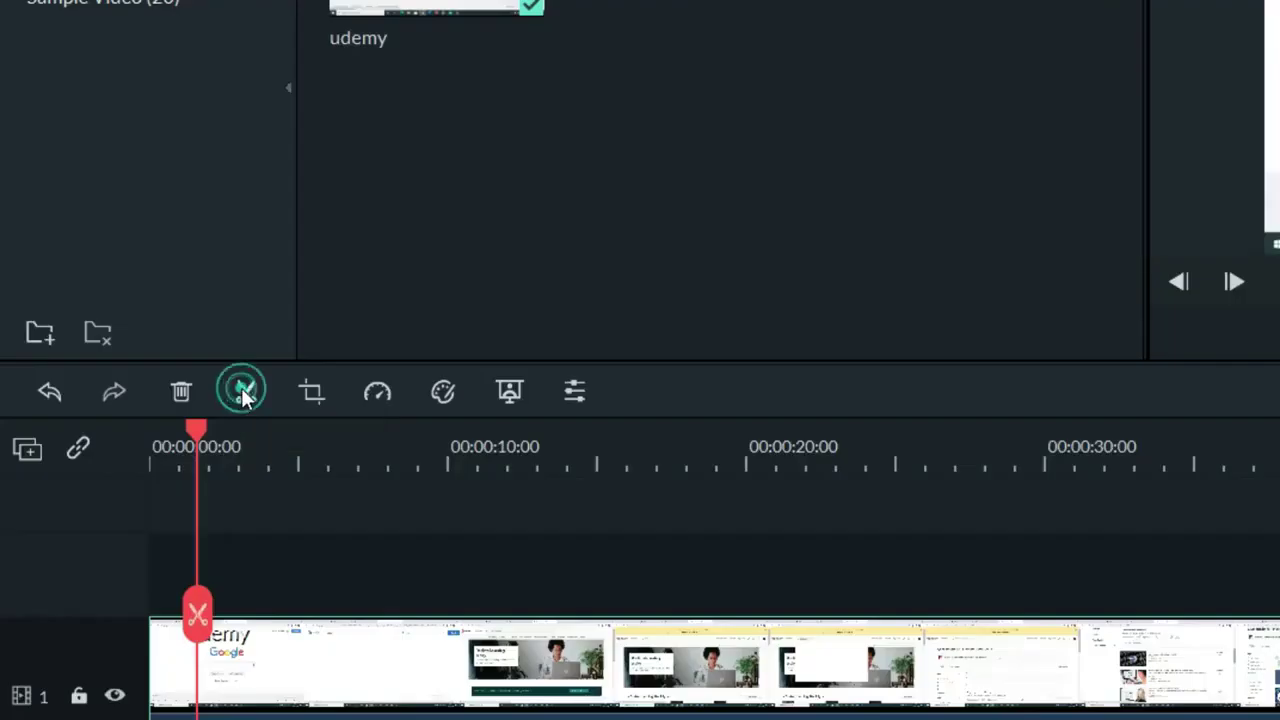
pyautogui.moveTo(197, 430); pyautogui.dragTo(300, 456)
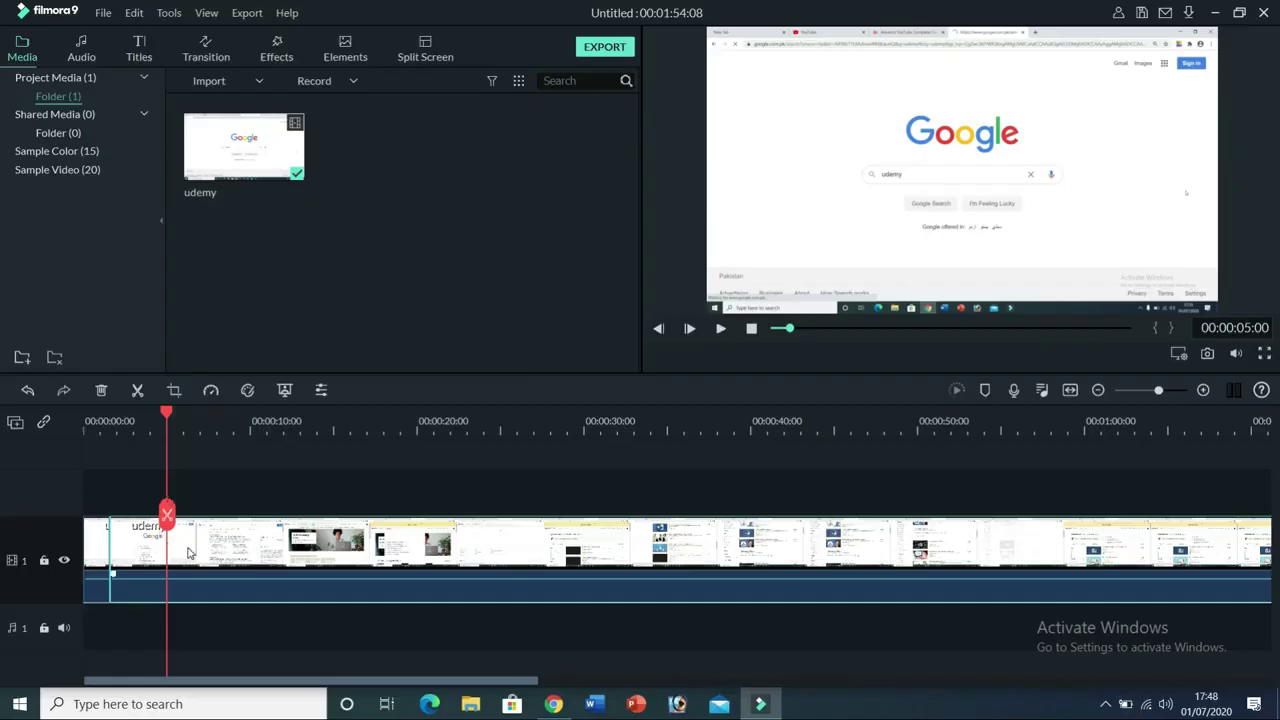
pyautogui.click(137, 390)
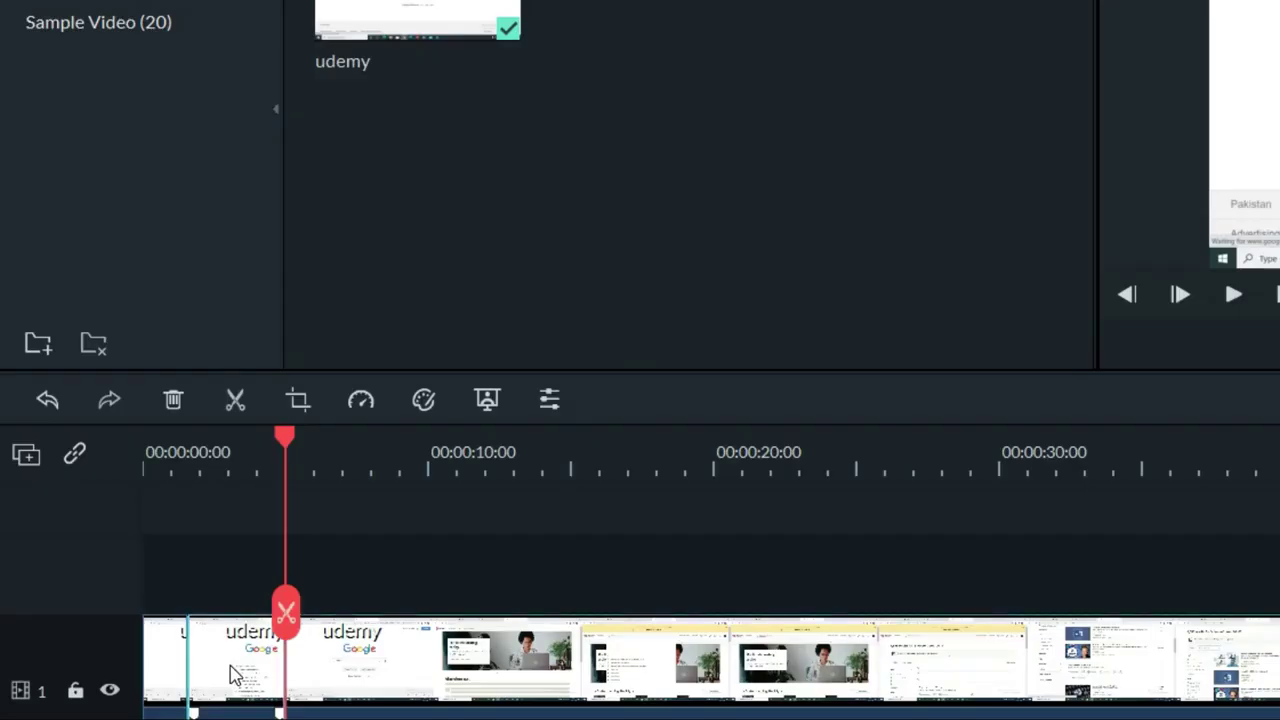
# - Crop the segment between the two splits to 867 x 488 in the original ratio, framing the Google logo and search box
pyautogui.rightClick(233, 675)
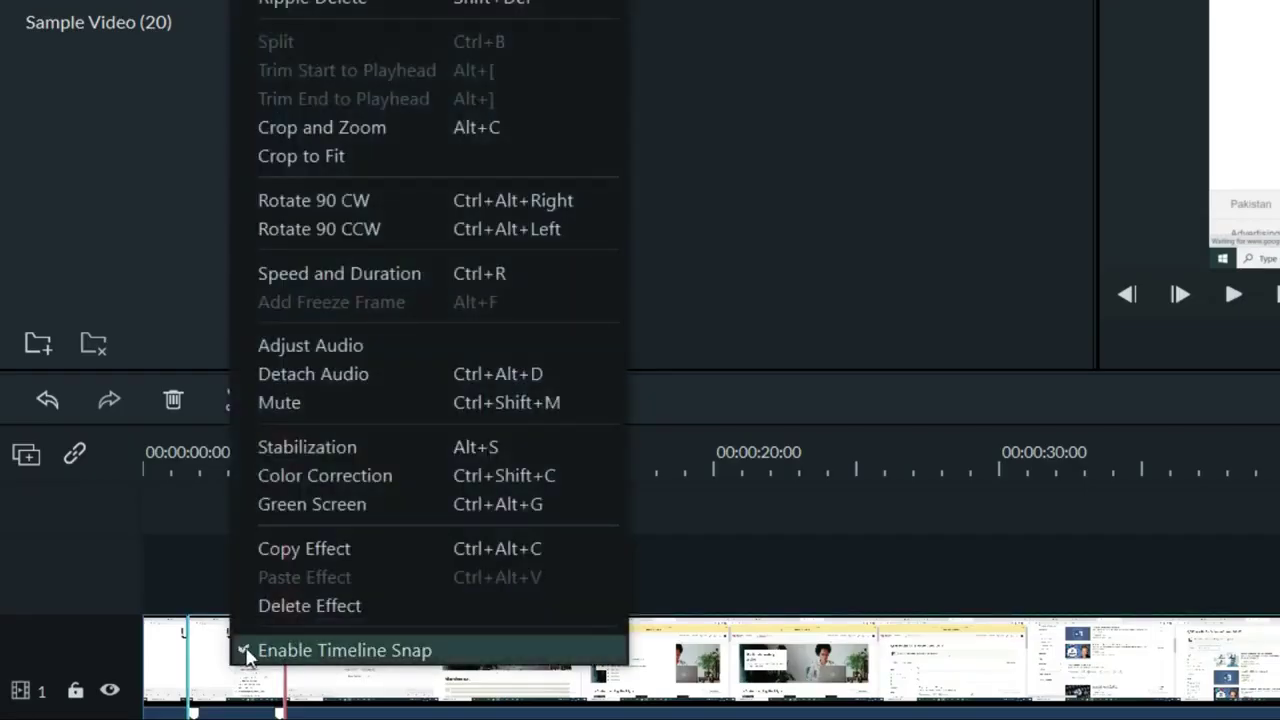
pyautogui.click(417, 128)
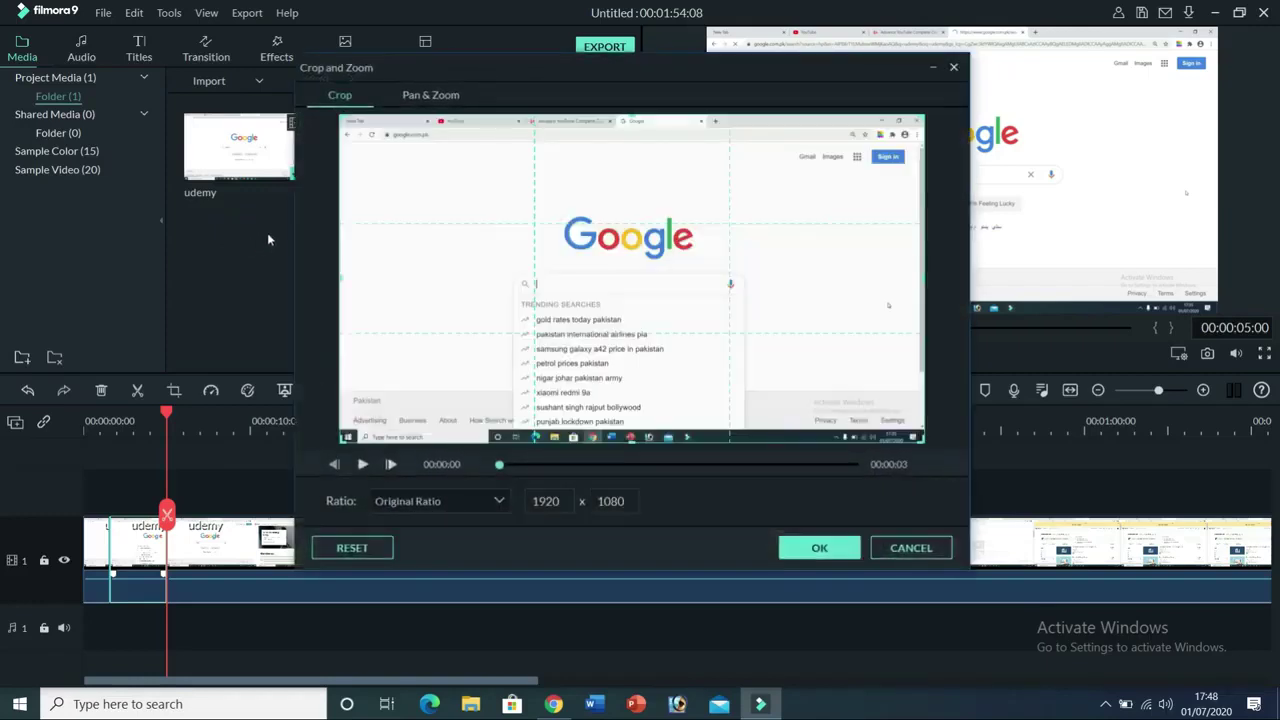
pyautogui.click(421, 100)
pyautogui.click(339, 97)
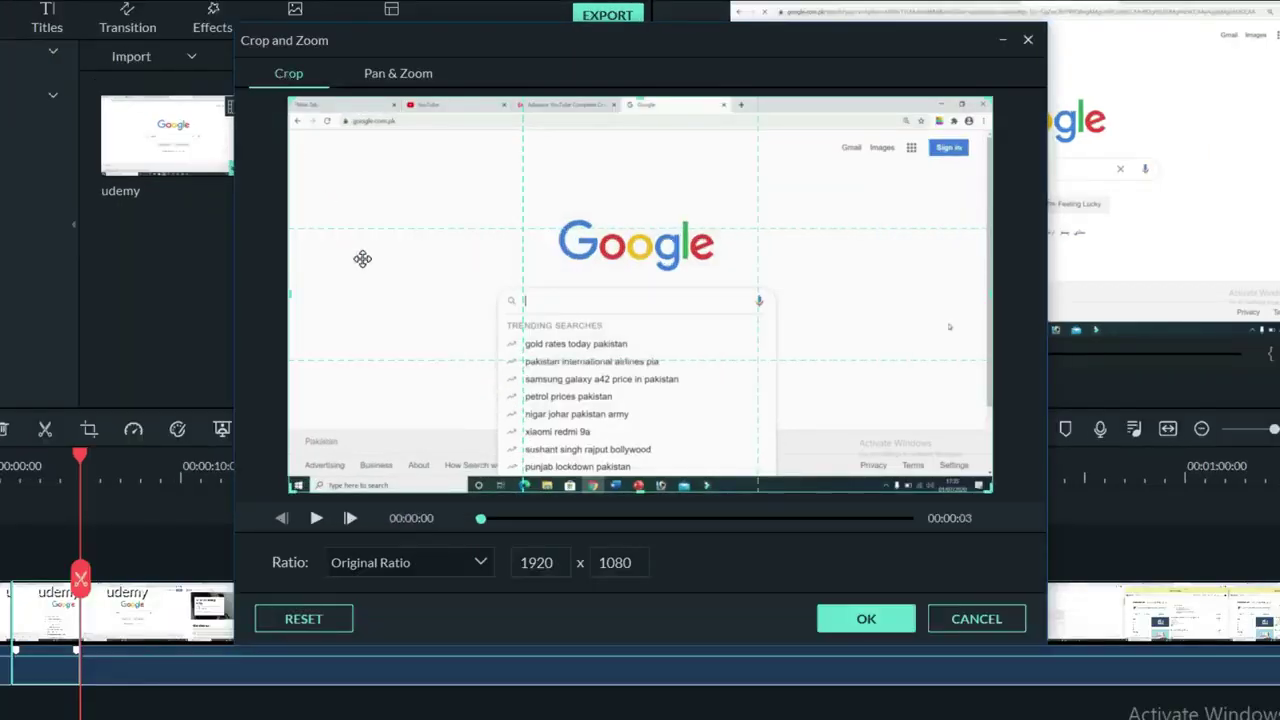
pyautogui.moveTo(290, 488); pyautogui.dragTo(558, 312)
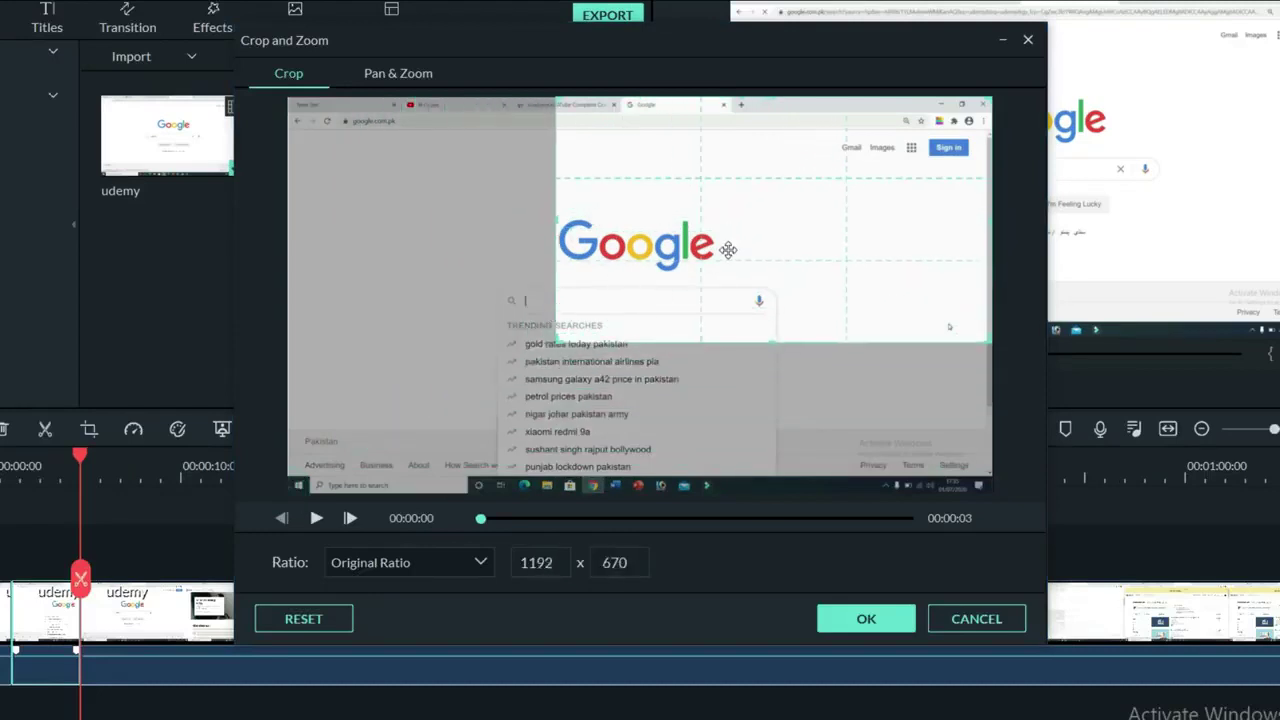
pyautogui.moveTo(727, 249); pyautogui.dragTo(606, 320)
pyautogui.moveTo(870, 414); pyautogui.dragTo(752, 309)
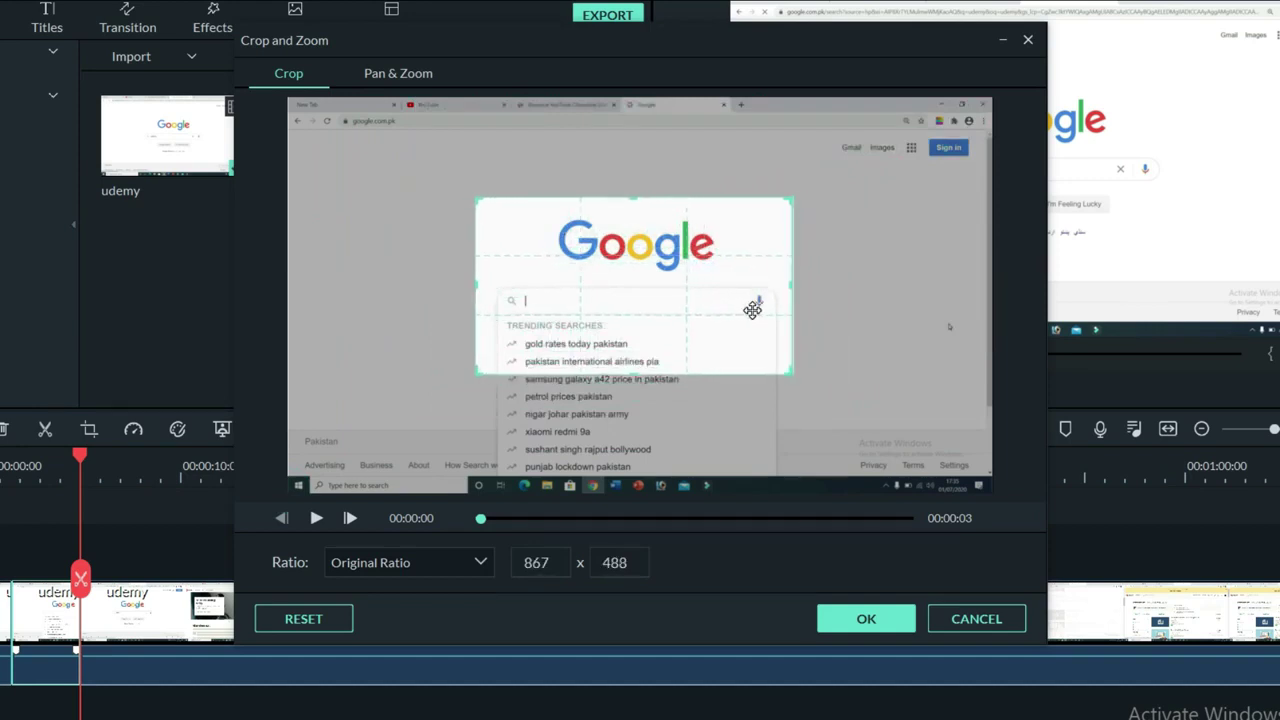
pyautogui.click(862, 617)
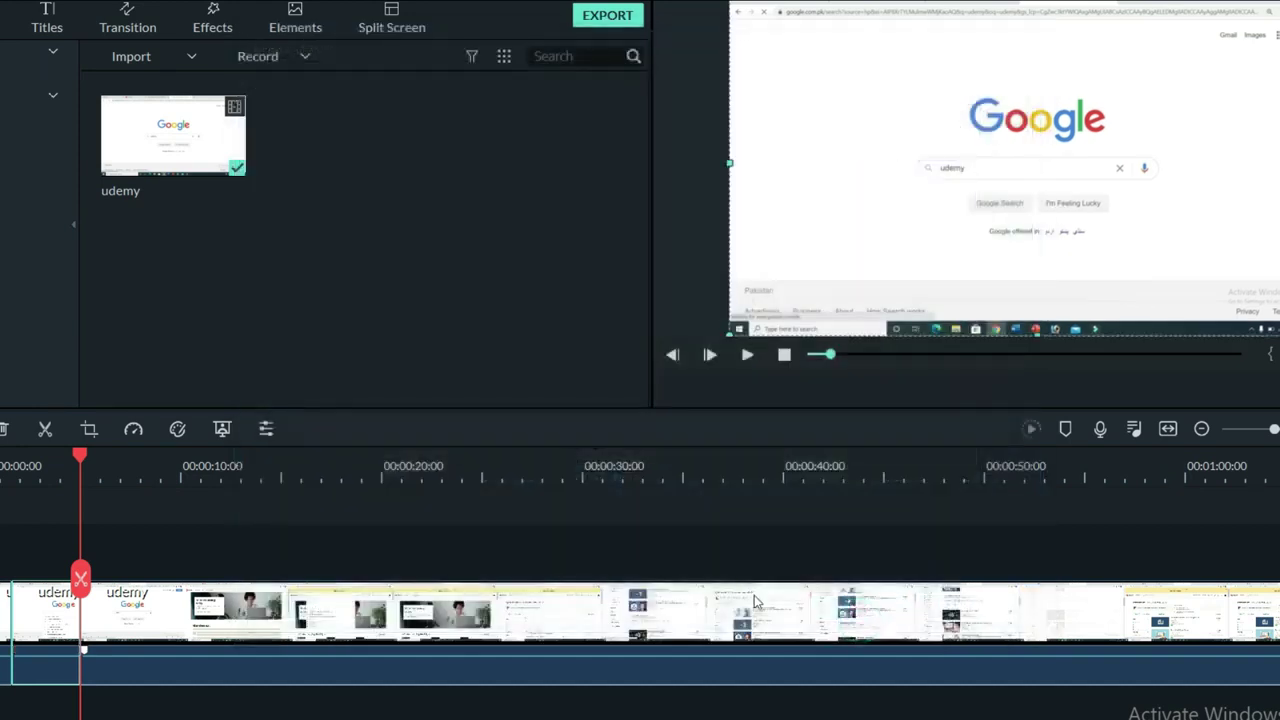
# - Play the timeline from near its beginning through the cropped segment to check the zoom
pyautogui.moveTo(80, 455); pyautogui.dragTo(2, 466)
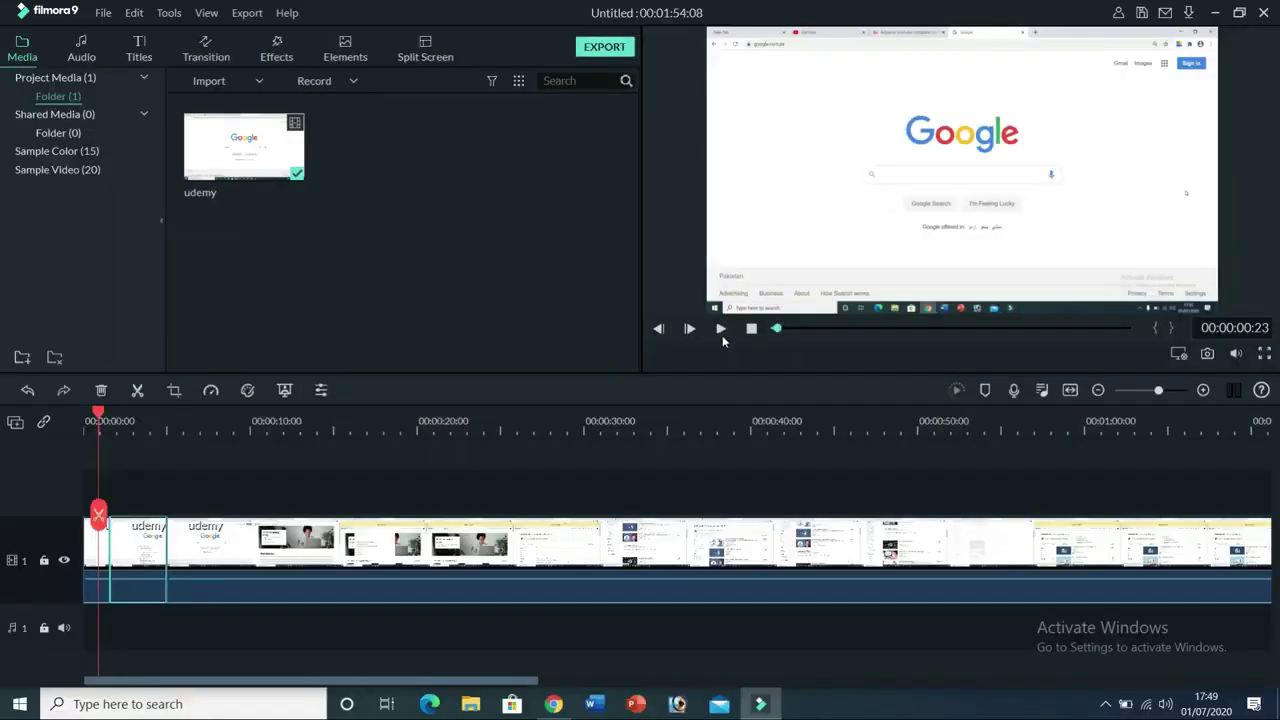
pyautogui.click(747, 354)
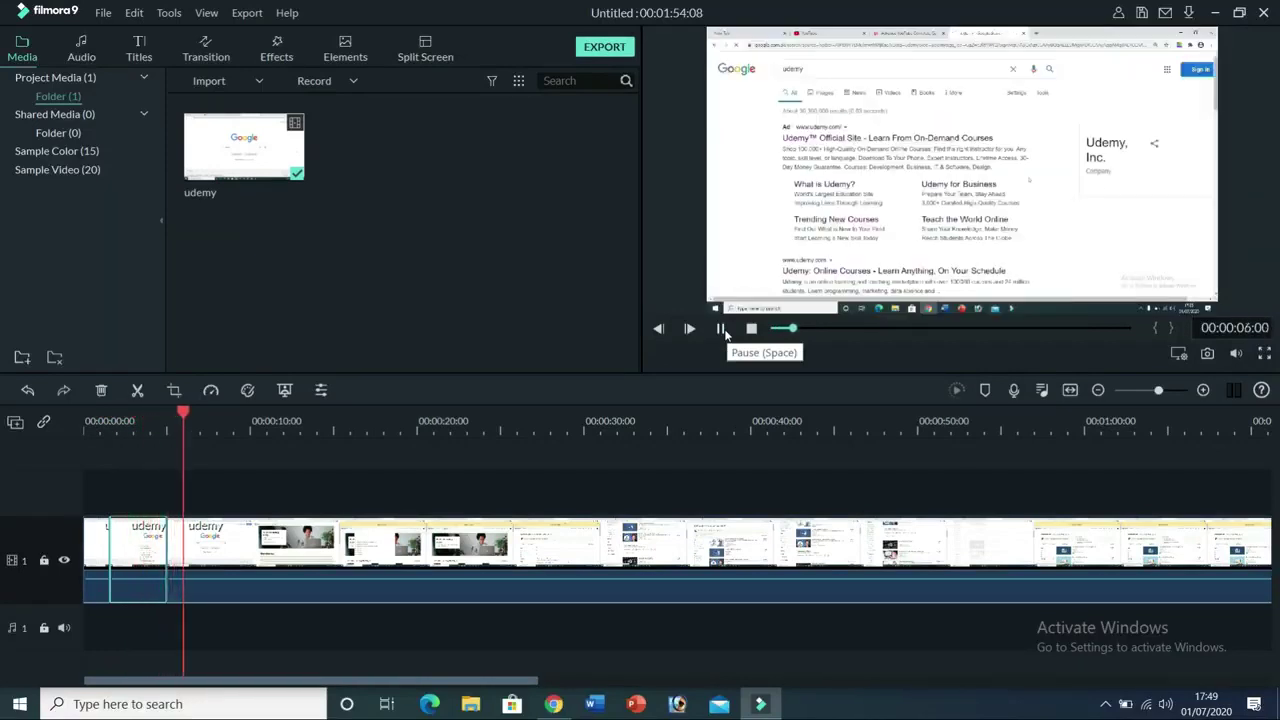
pyautogui.click(721, 329)
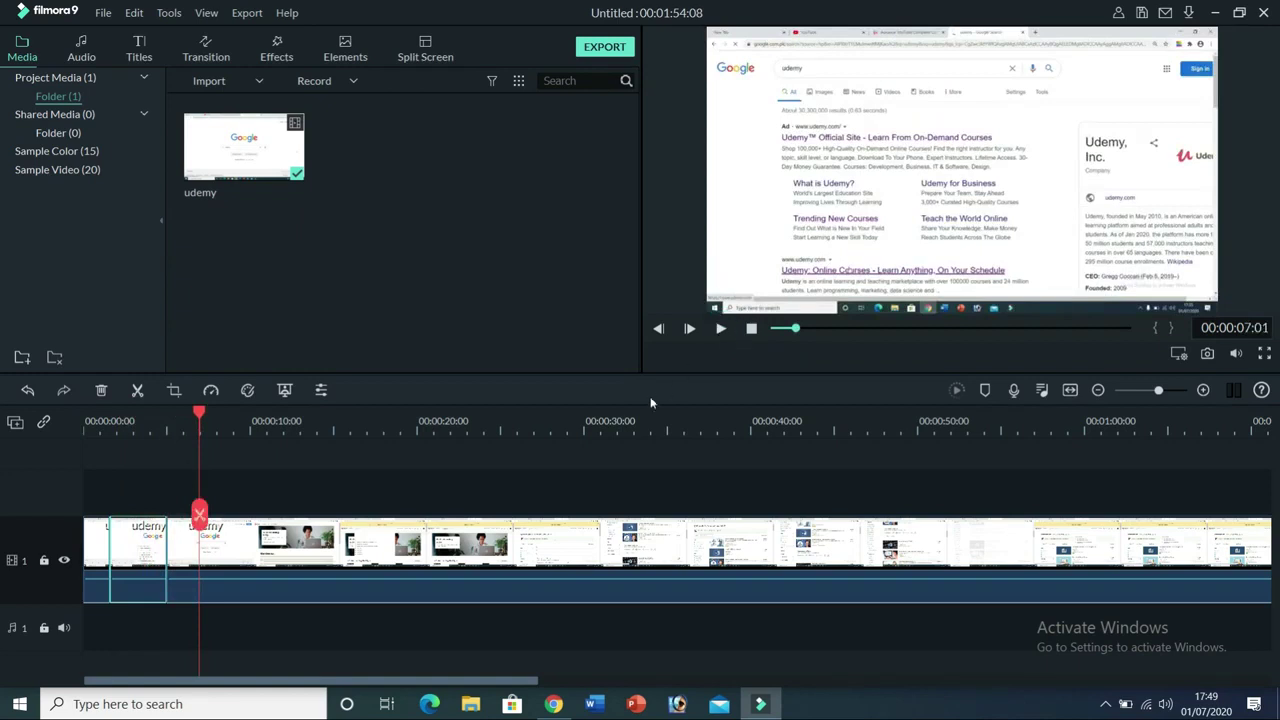
# - Split the remaining udemy clip at 00:00:12:21 and again at 00:00:21:00
pyautogui.click(722, 329)
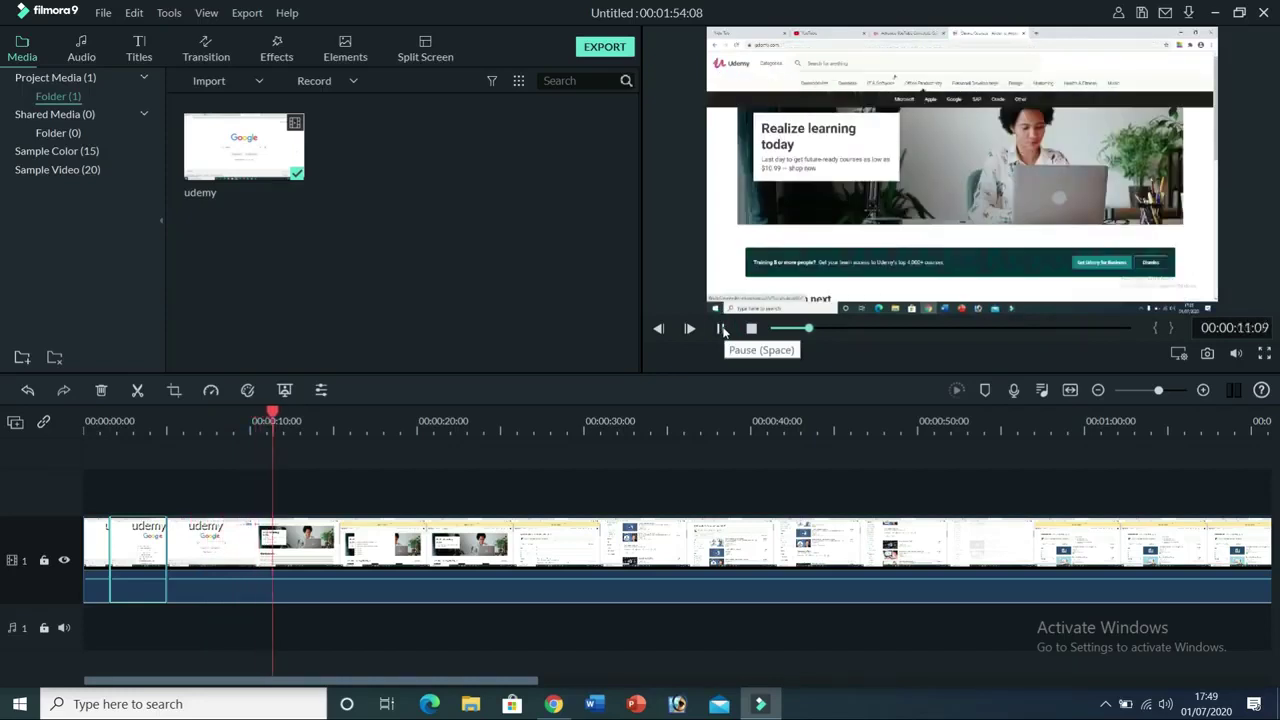
pyautogui.click(721, 329)
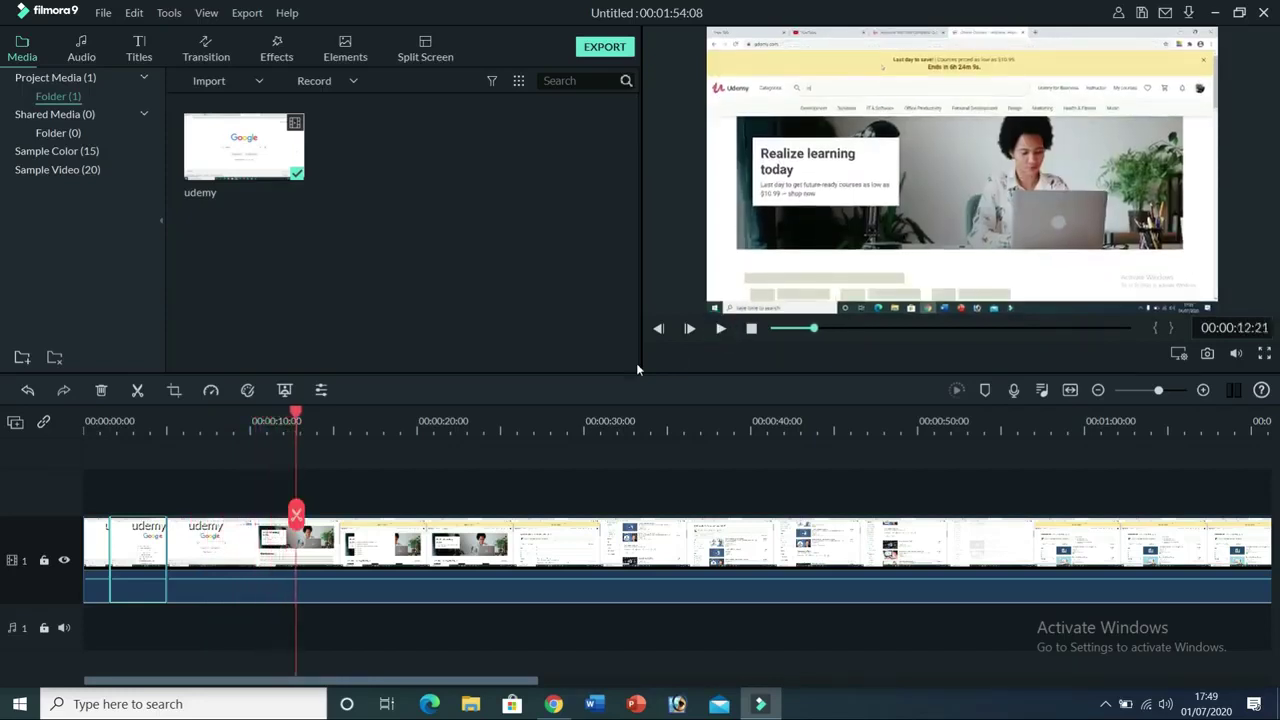
pyautogui.click(322, 545)
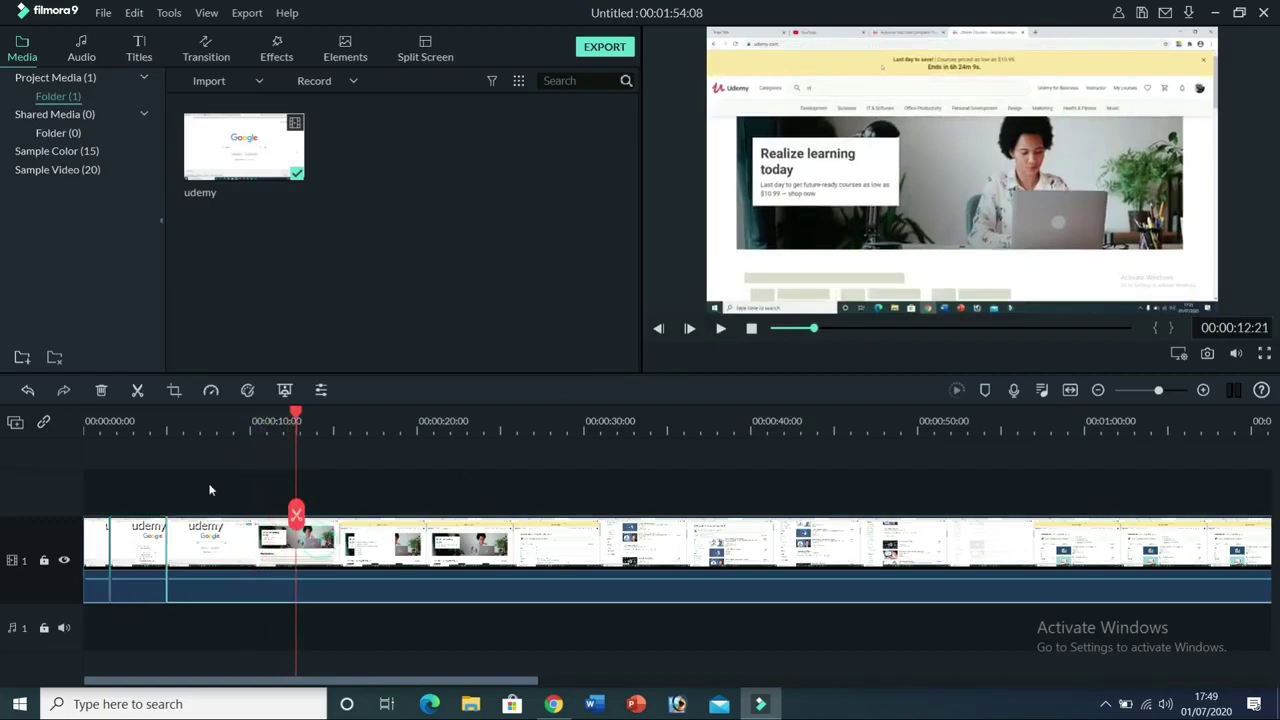
pyautogui.click(138, 390)
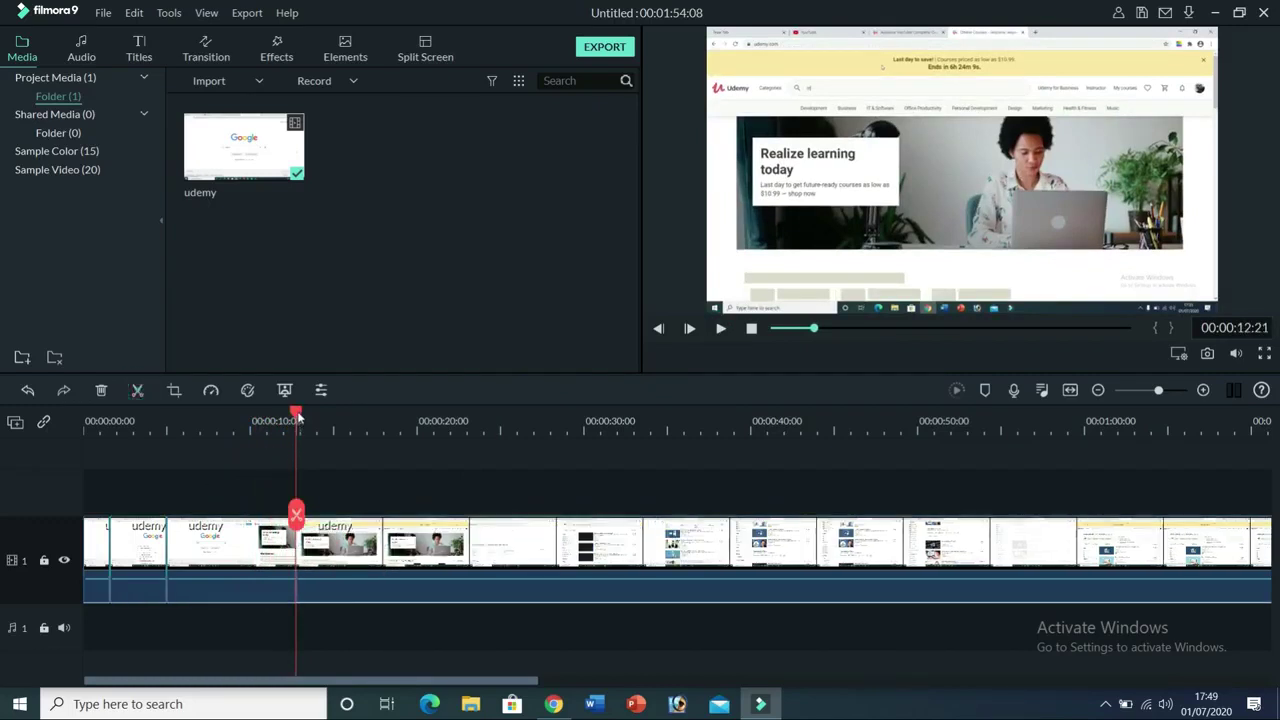
pyautogui.moveTo(297, 412); pyautogui.dragTo(435, 430)
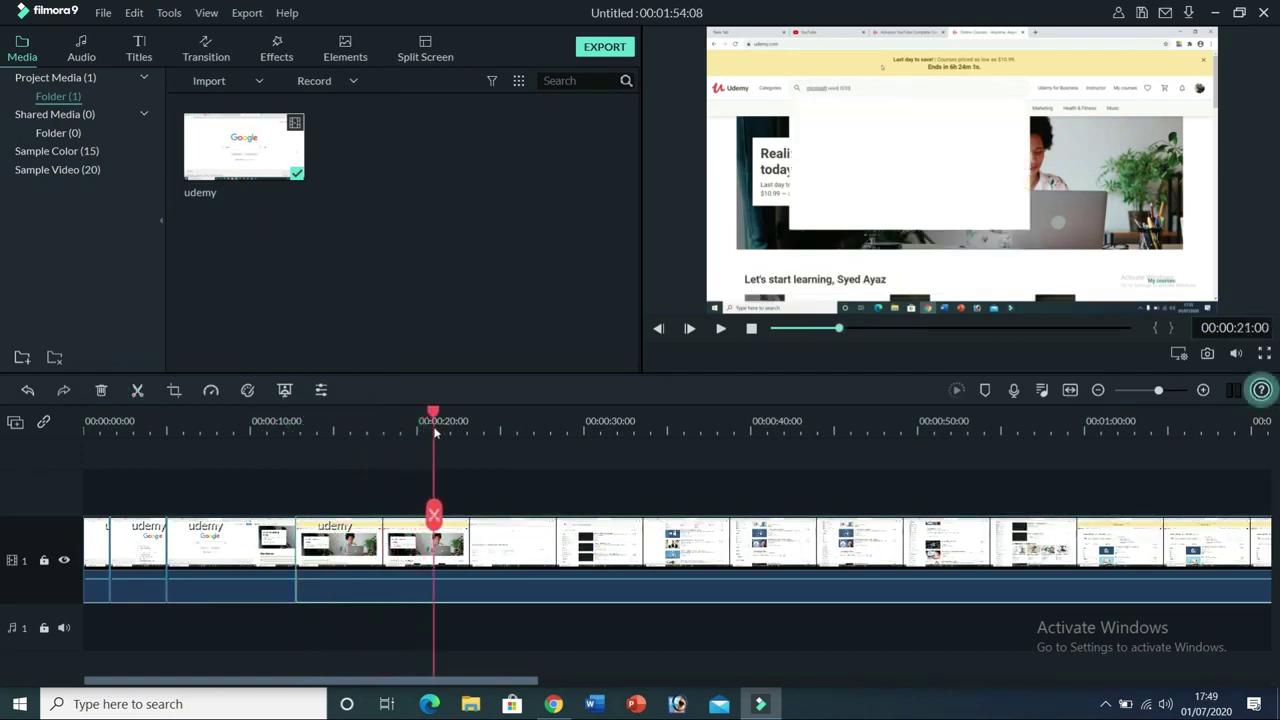
pyautogui.click(140, 391)
# - Apply Pan & Zoom to the segment between 00:00:12:21 and 00:00:21:00, with a 1827 x 1028 start frame in the original ratio
pyautogui.rightClick(353, 552)
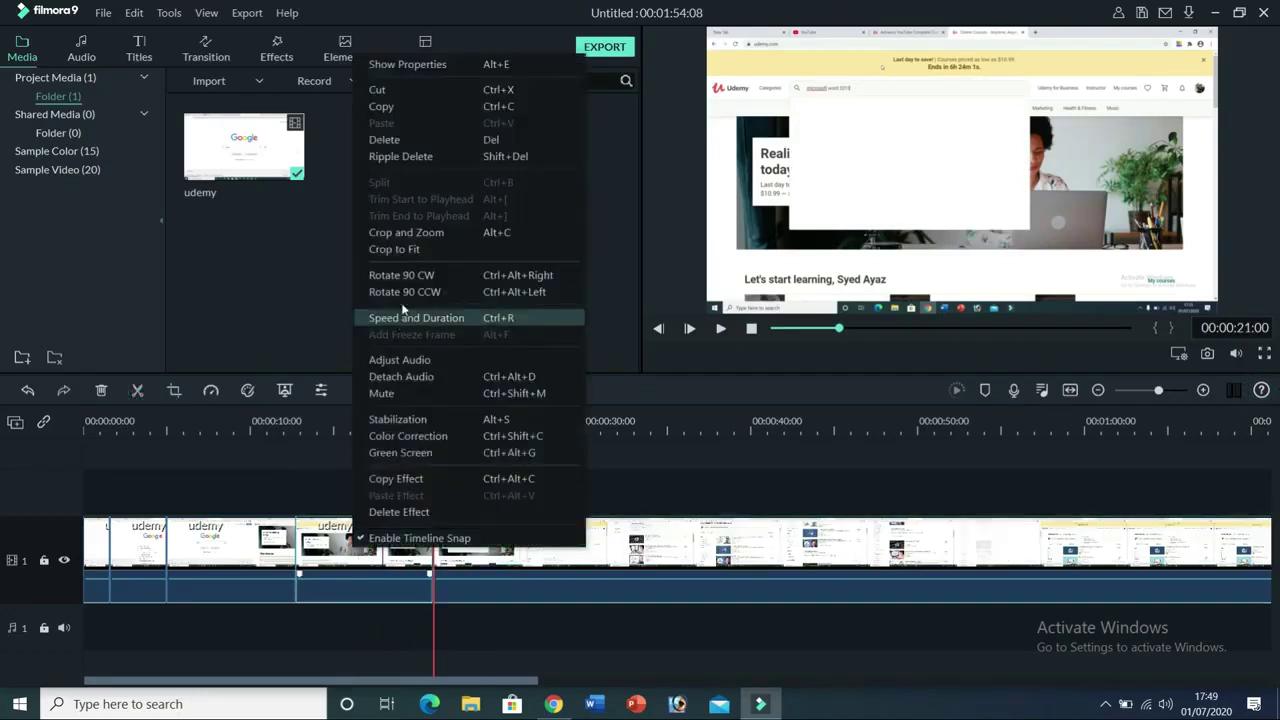
pyautogui.click(417, 236)
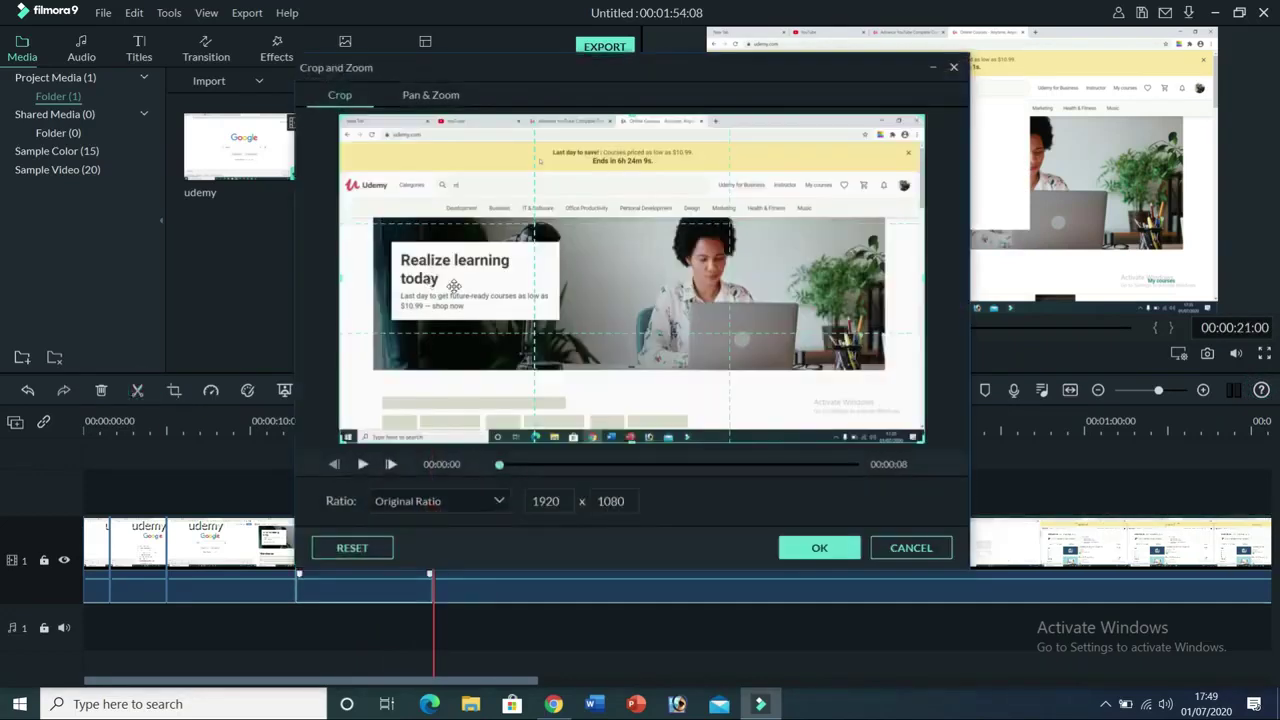
pyautogui.moveTo(924, 440); pyautogui.dragTo(955, 467)
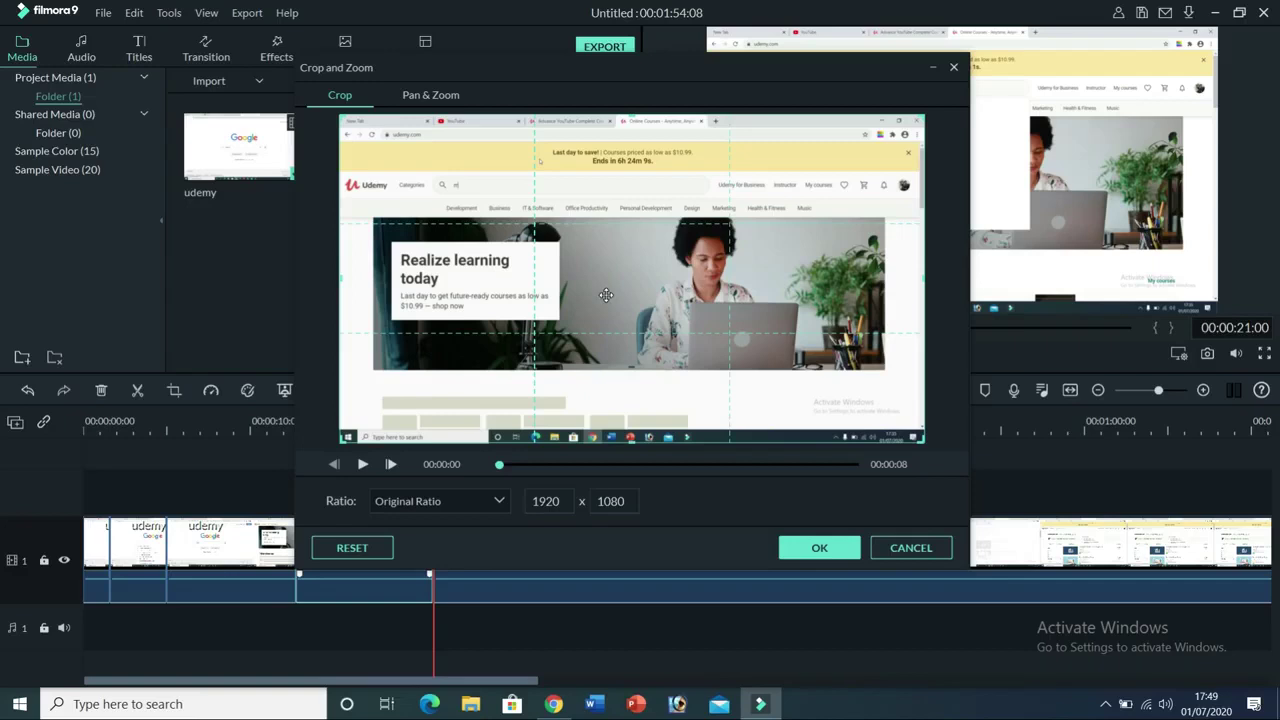
pyautogui.click(421, 96)
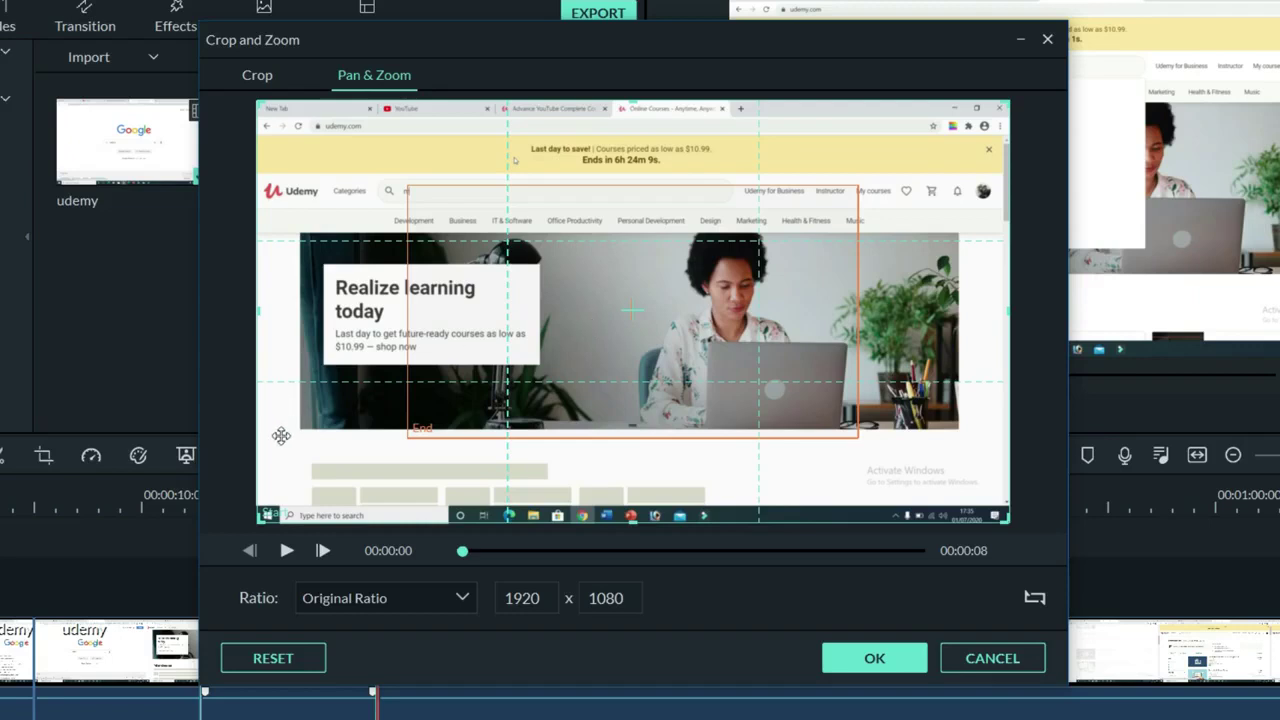
pyautogui.click(943, 489)
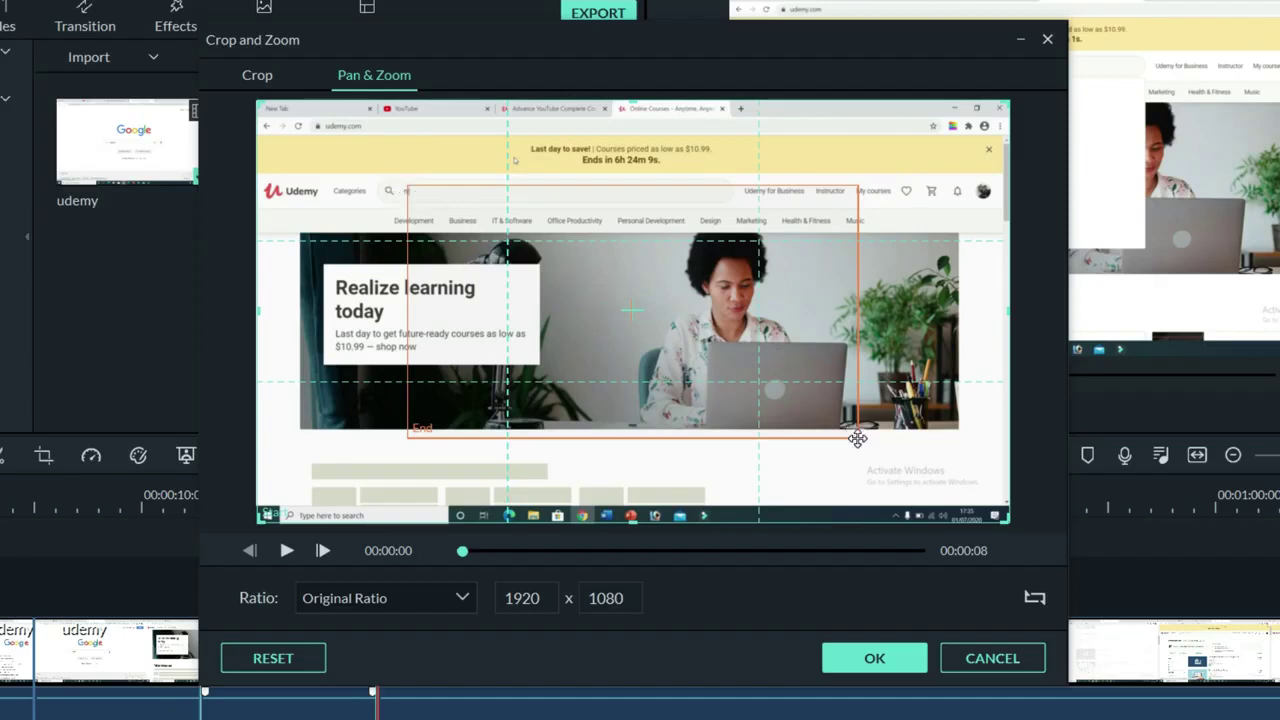
pyautogui.moveTo(1008, 521); pyautogui.dragTo(972, 502)
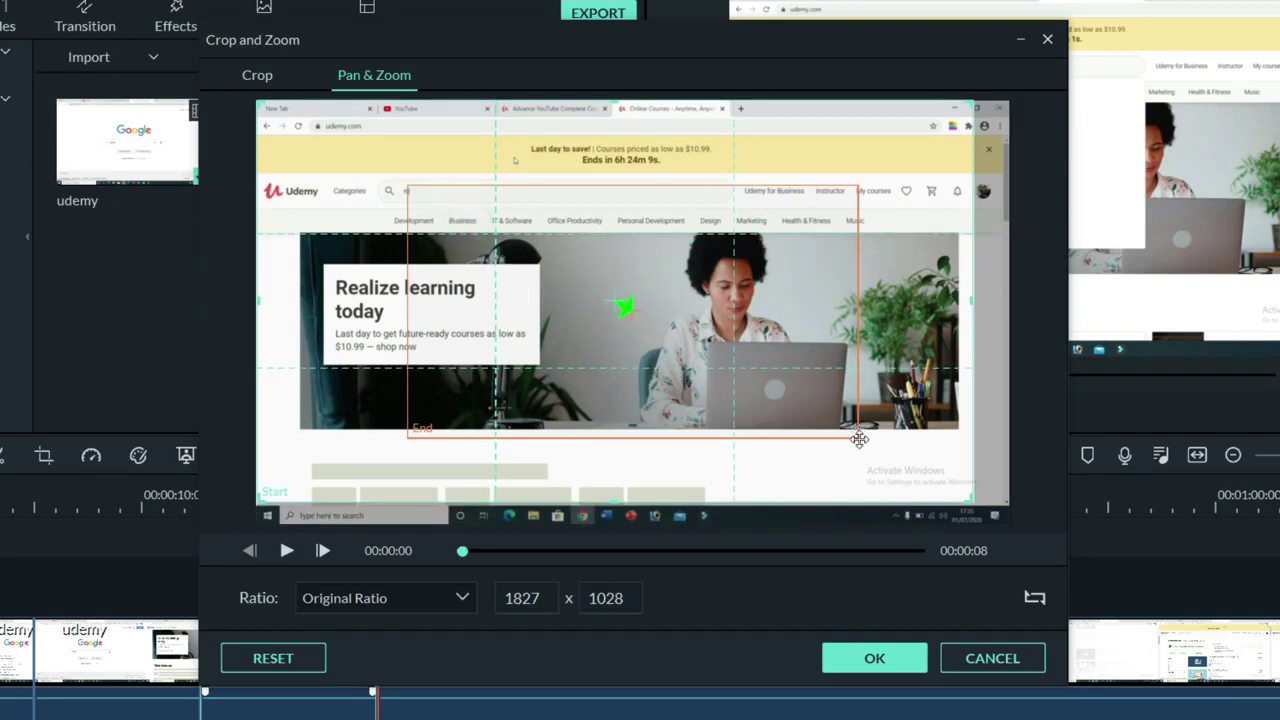
# - Shrink the Pan & Zoom end frame to 656 x 369, place it over the start of the Udemy search box, and apply it
pyautogui.click(752, 368)
pyautogui.moveTo(532, 224); pyautogui.dragTo(464, 176)
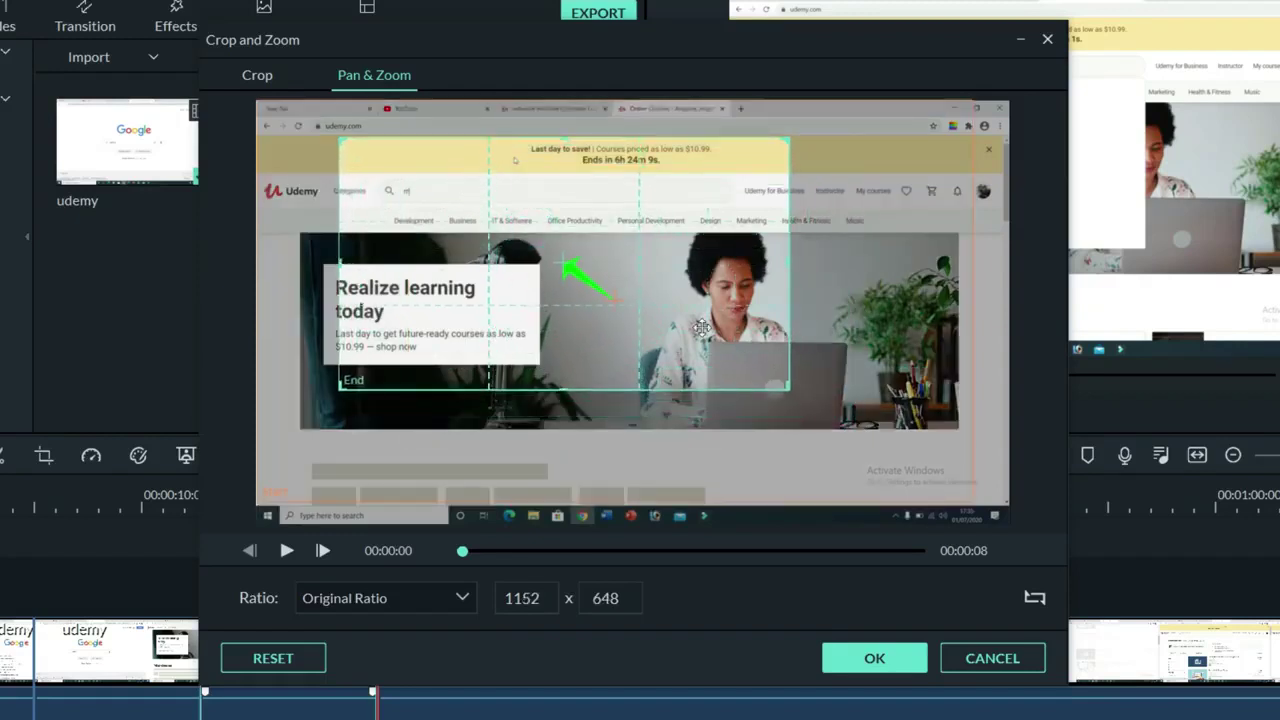
pyautogui.moveTo(783, 387); pyautogui.dragTo(594, 262)
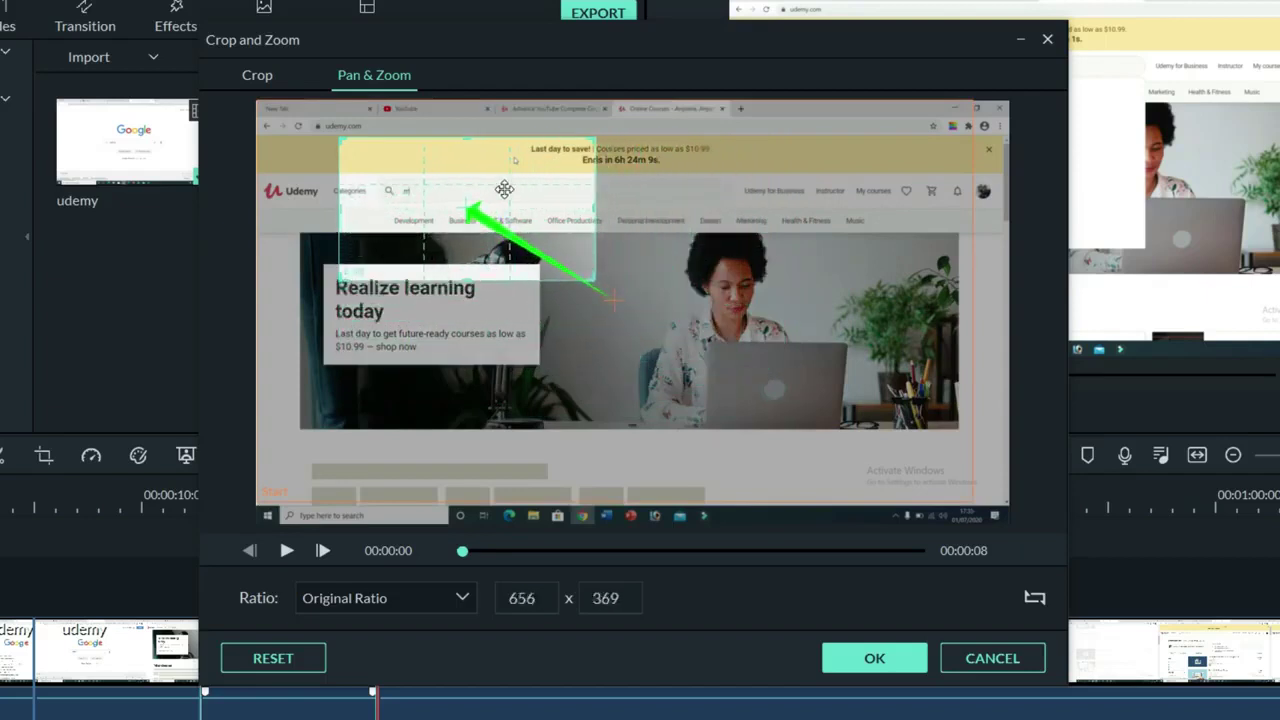
pyautogui.moveTo(501, 190); pyautogui.dragTo(531, 199)
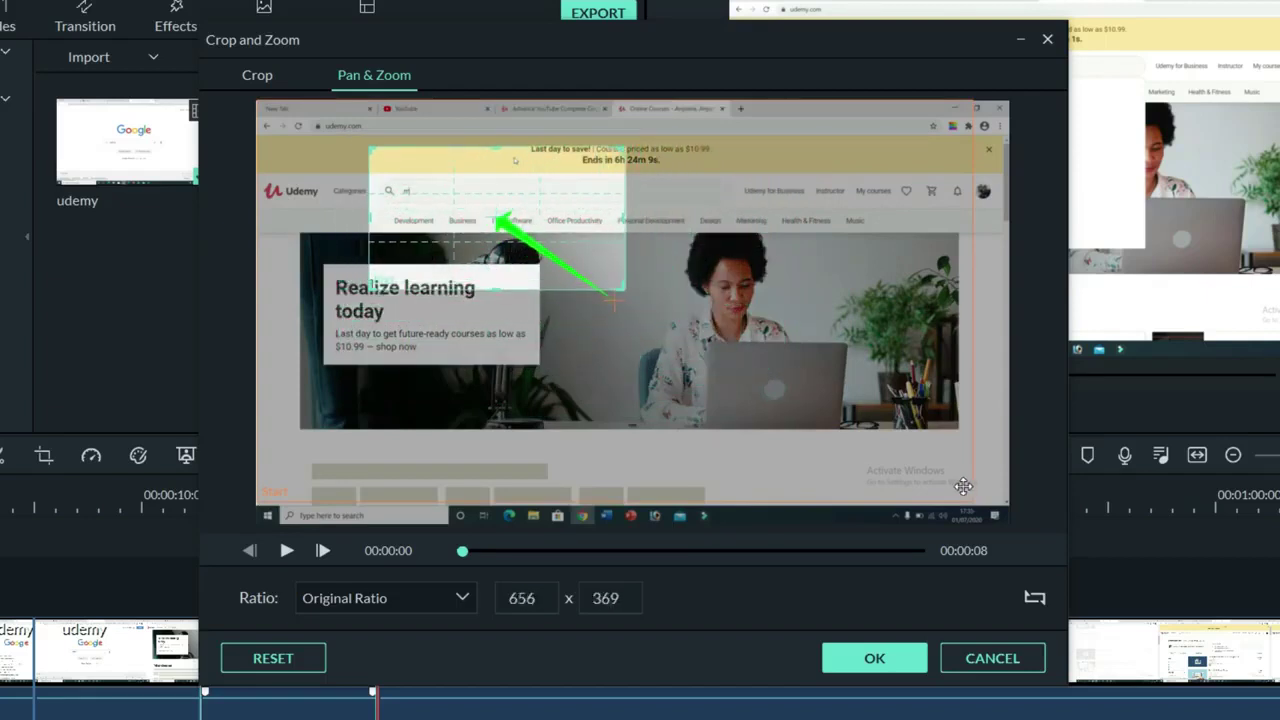
pyautogui.click(866, 655)
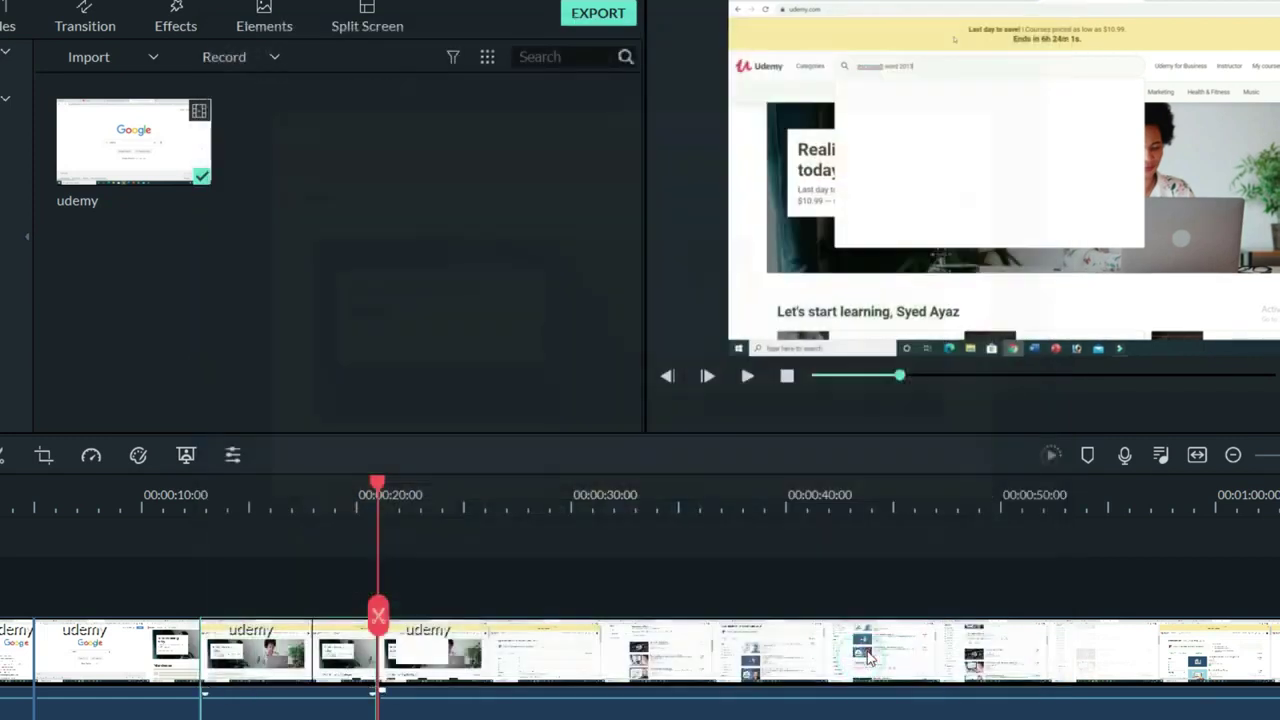
# - Play the timeline from just before the Pan & Zoom segment and pause at 00:00:46:05
pyautogui.moveTo(335, 467); pyautogui.dragTo(158, 460)
pyautogui.click(651, 370)
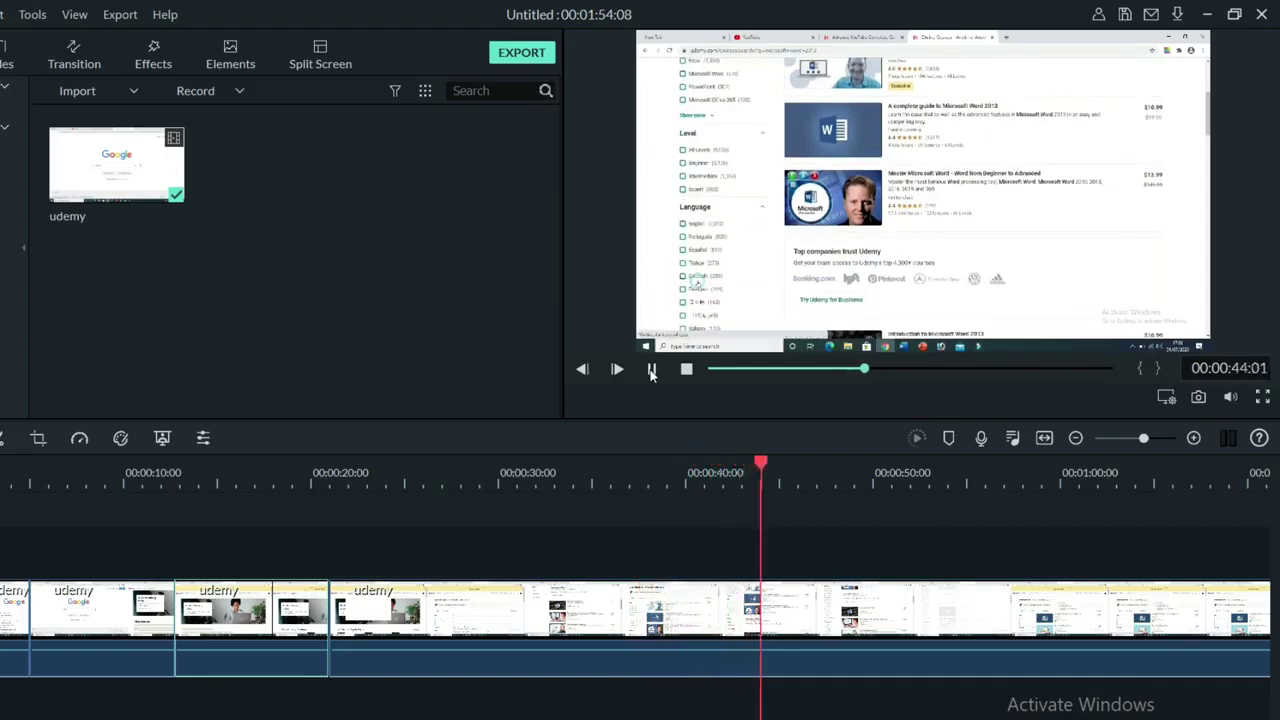
pyautogui.click(651, 369)
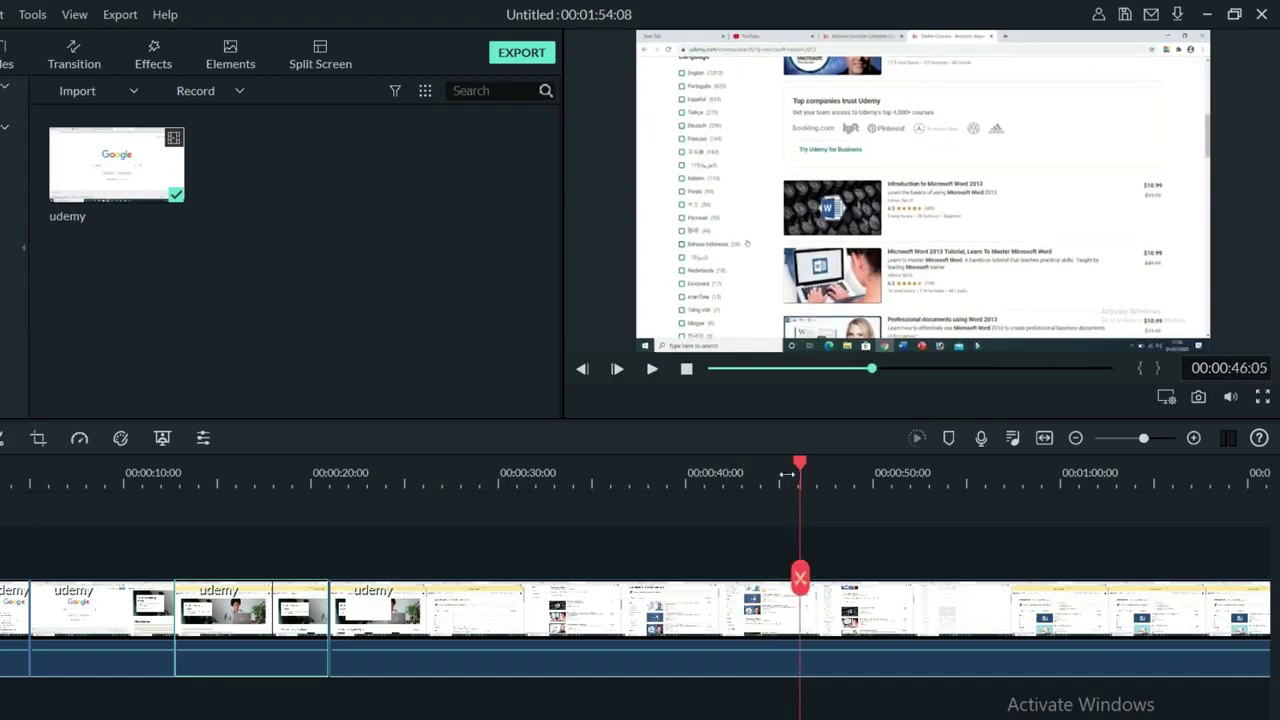
# - Split the remaining udemy clip at 00:00:46:05 and again at 00:00:50:03
pyautogui.click(822, 620)
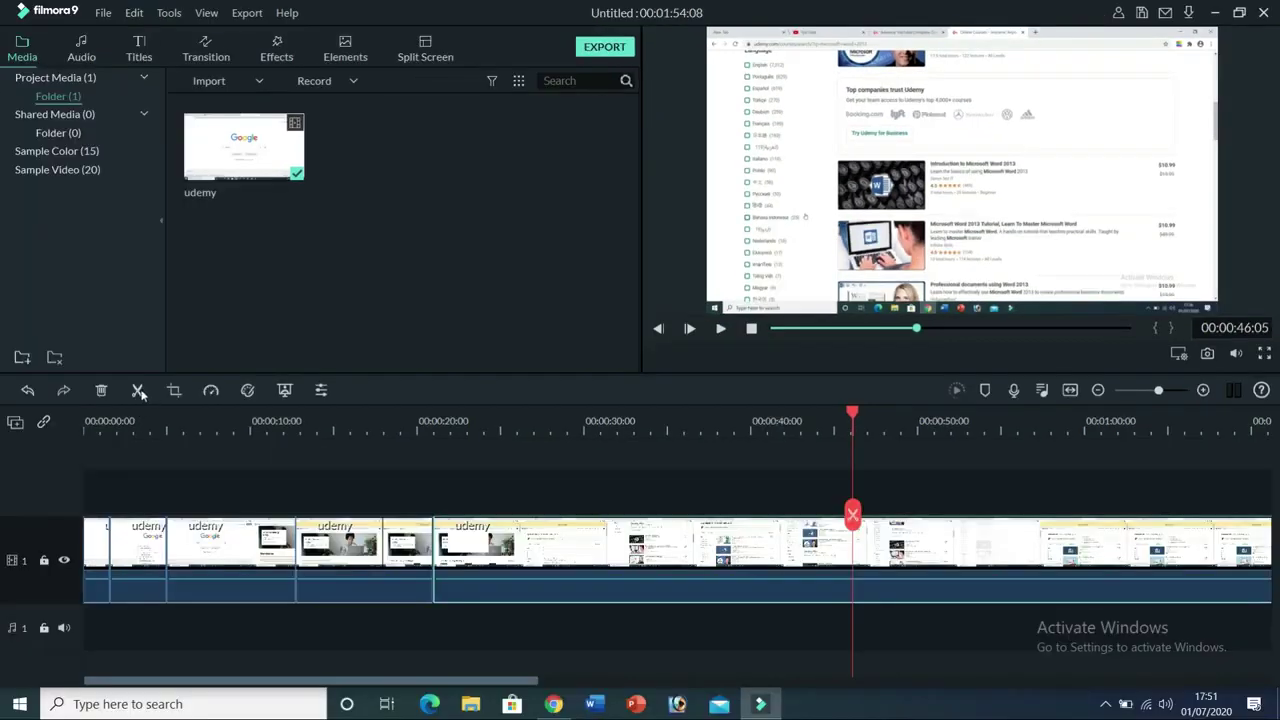
pyautogui.click(139, 391)
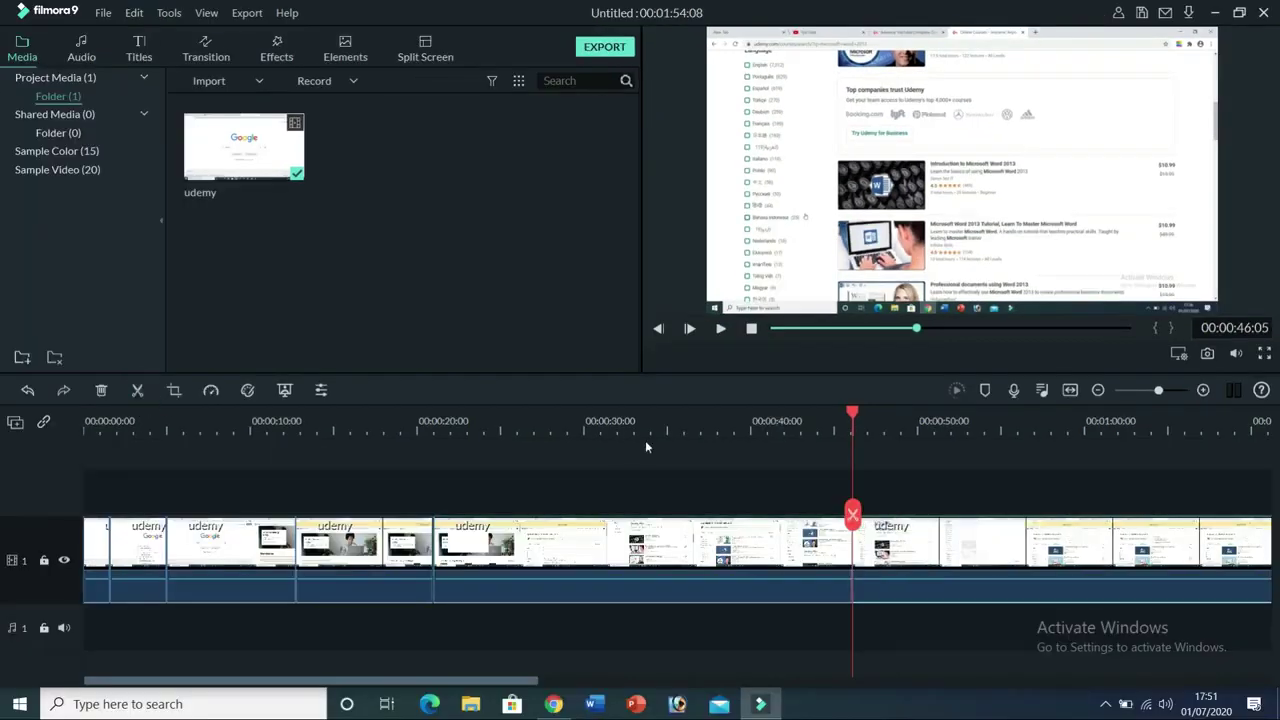
pyautogui.moveTo(852, 410); pyautogui.dragTo(928, 431)
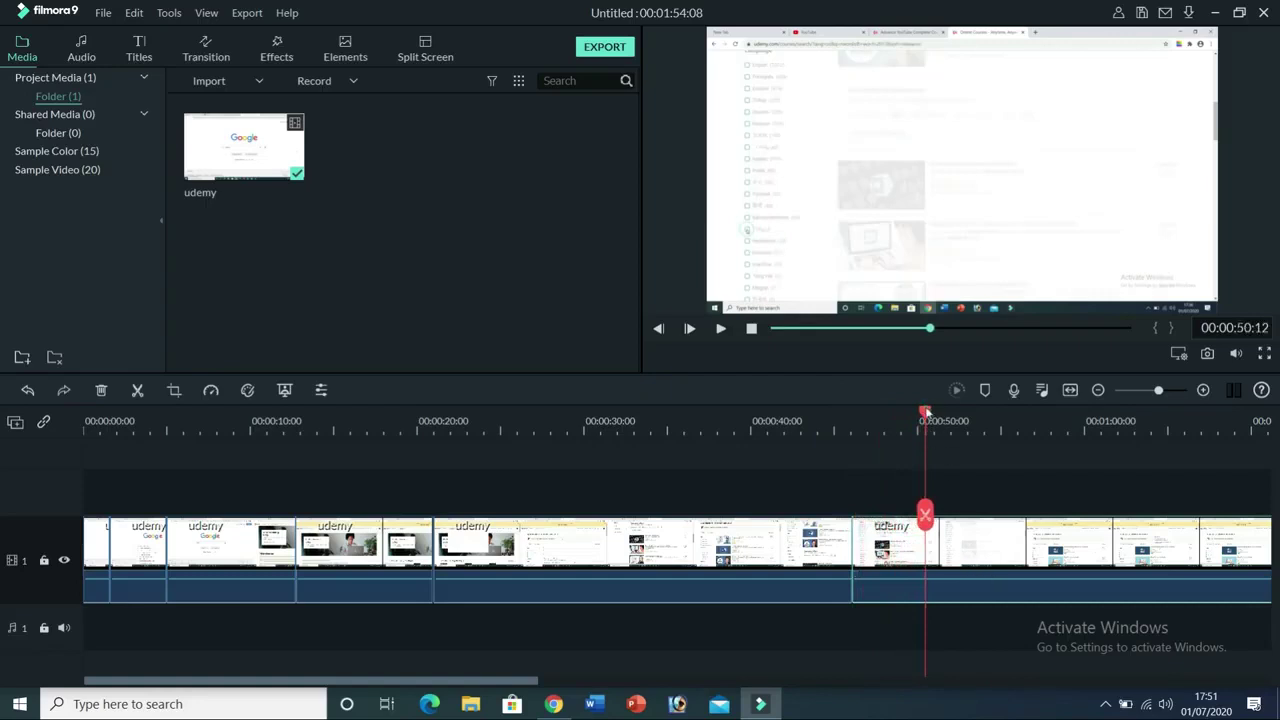
pyautogui.moveTo(927, 412); pyautogui.dragTo(921, 411)
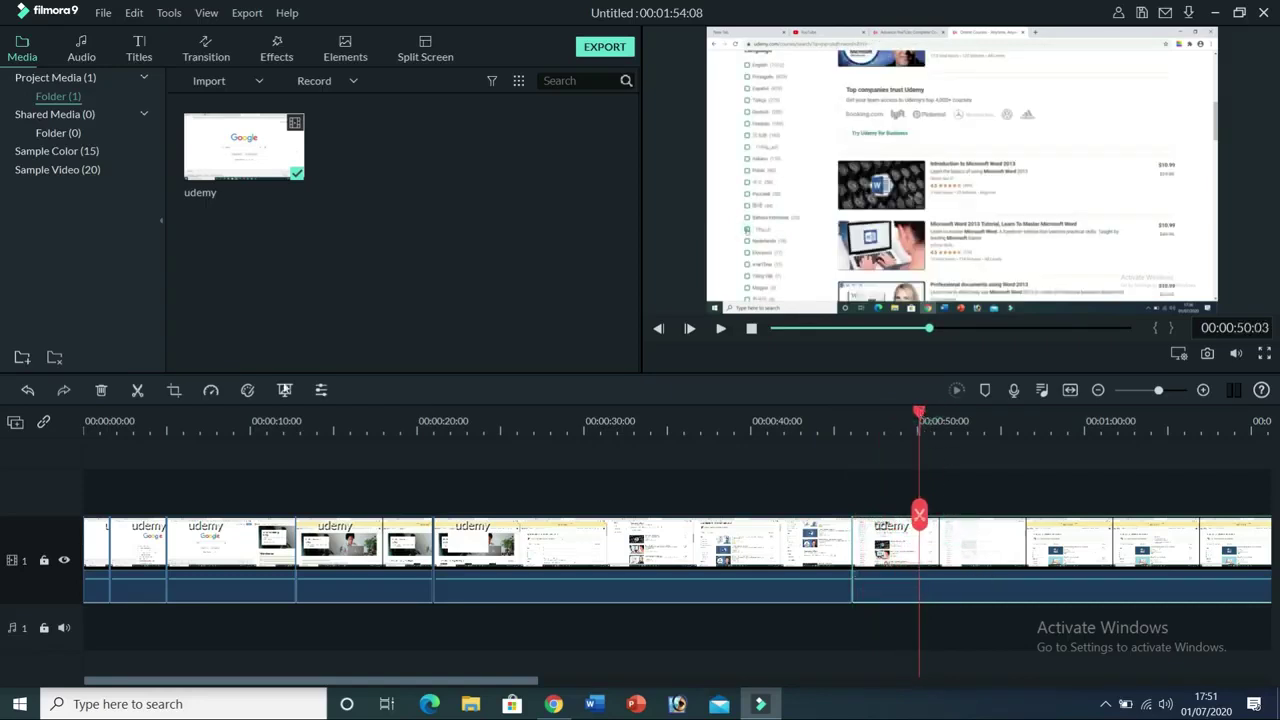
pyautogui.click(138, 390)
# - Crop the segment between the two new splits to 580 x 326 in the original ratio, framing the lower part of the language filter list
pyautogui.rightClick(890, 565)
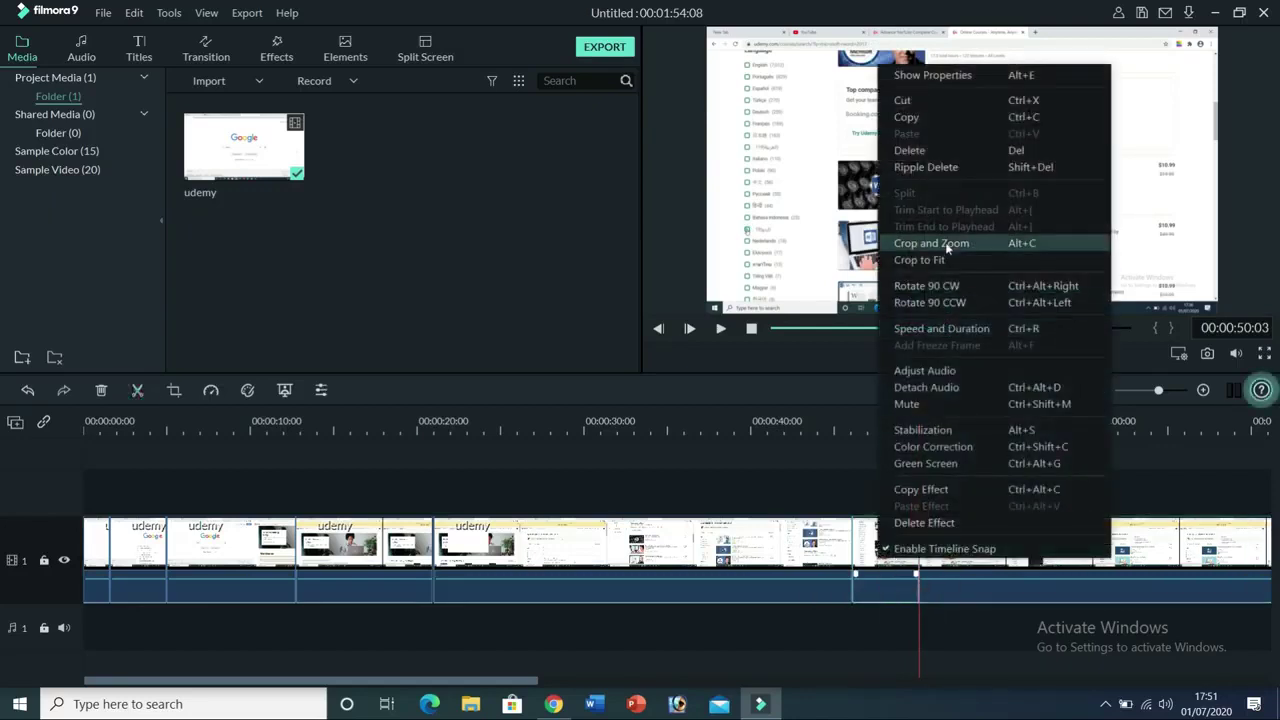
pyautogui.click(931, 244)
pyautogui.moveTo(925, 446); pyautogui.dragTo(689, 311)
pyautogui.moveTo(627, 214); pyautogui.dragTo(627, 297)
pyautogui.moveTo(687, 399); pyautogui.dragTo(578, 330)
pyautogui.moveTo(548, 270); pyautogui.dragTo(541, 339)
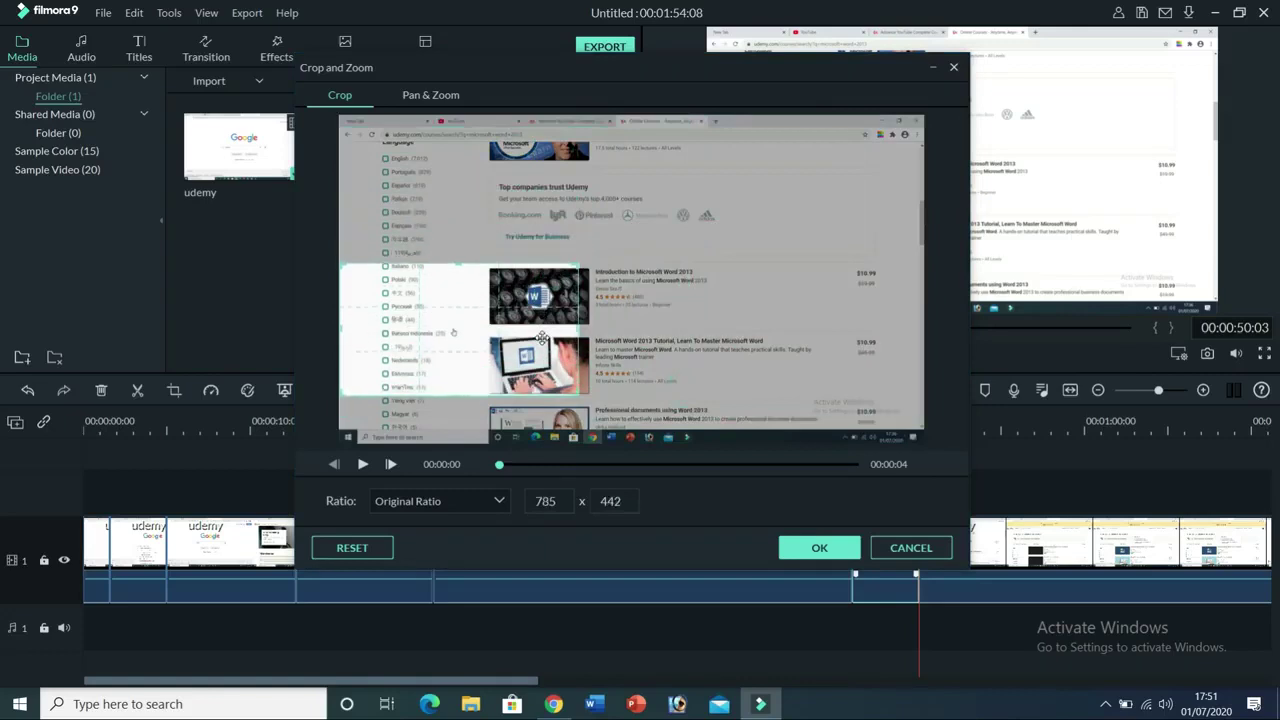
pyautogui.moveTo(579, 398); pyautogui.dragTo(521, 361)
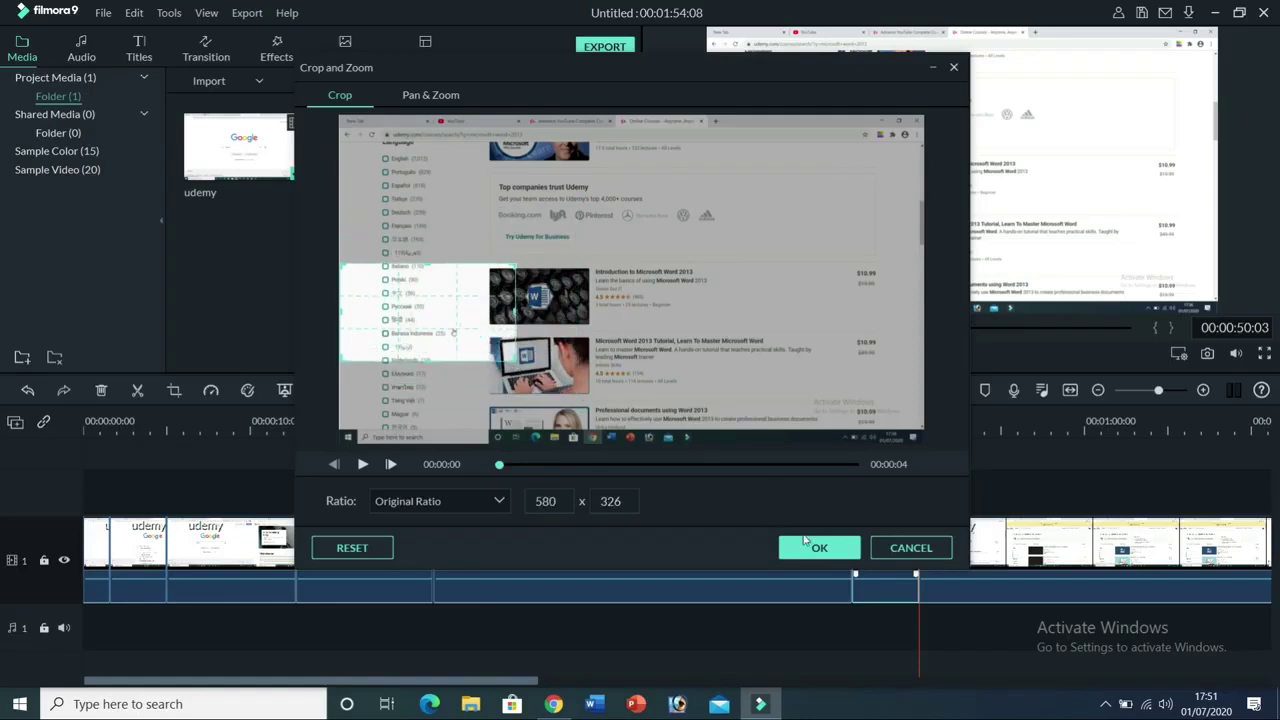
pyautogui.click(816, 547)
# - Play the timeline from 00:00:45:03 through the cropped language filter segment and pause at 00:01:00:11
pyautogui.moveTo(918, 420); pyautogui.dragTo(836, 415)
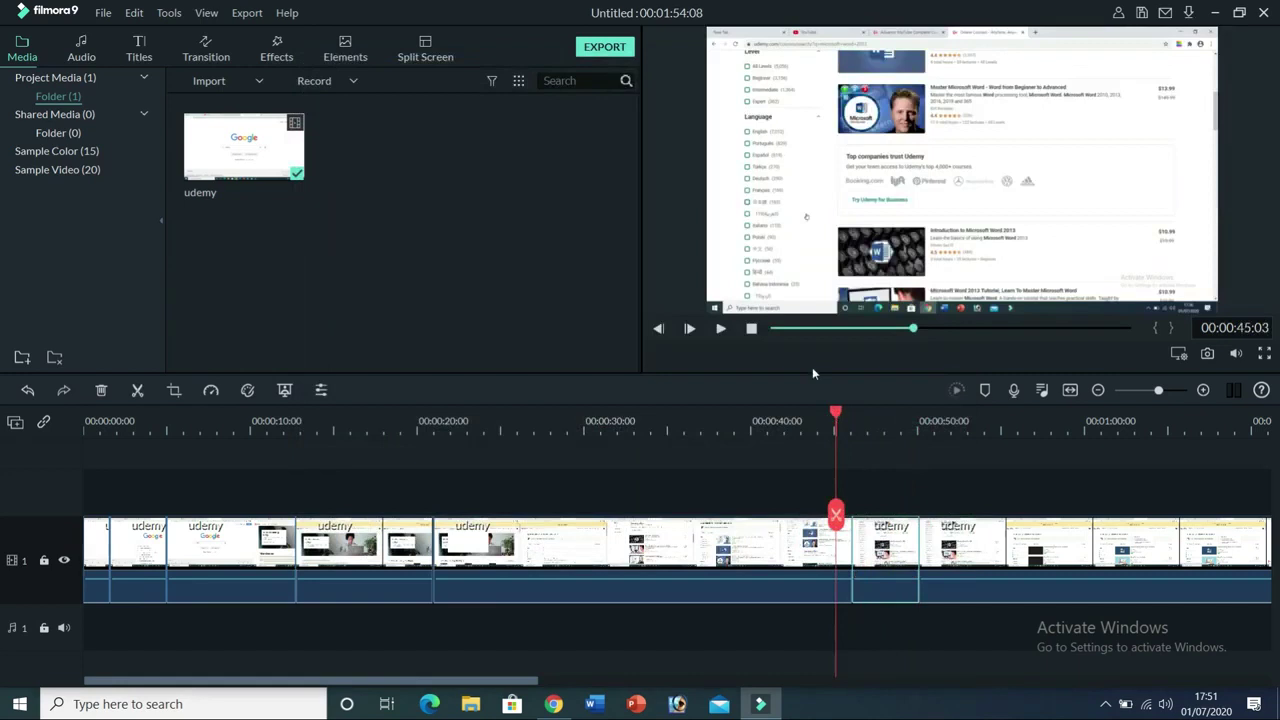
pyautogui.click(721, 327)
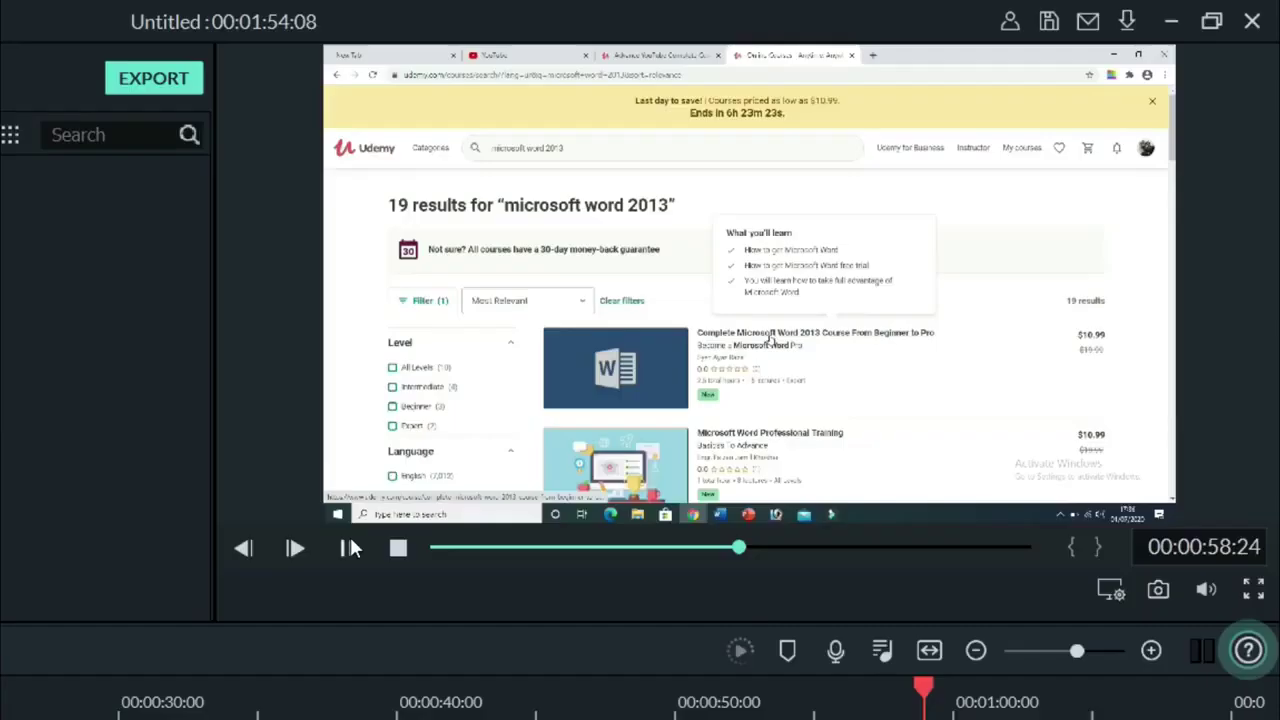
pyautogui.click(350, 545)
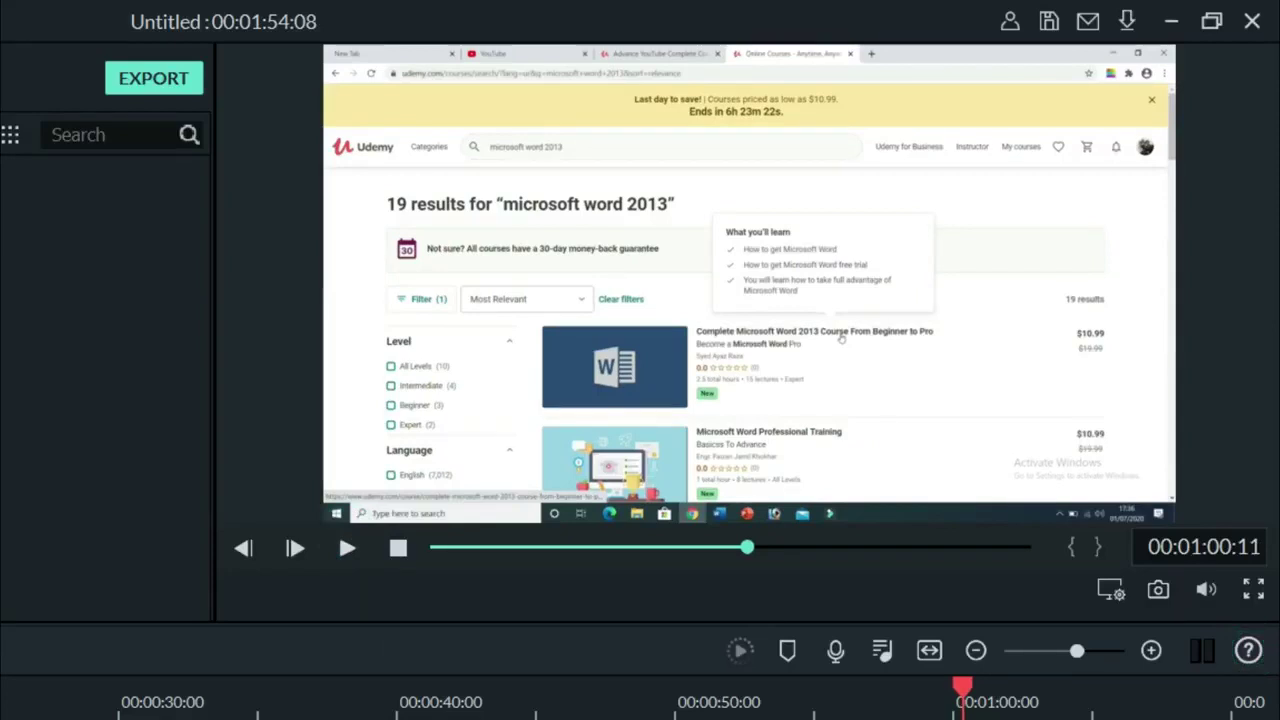
# - Split the remaining udemy clip at 00:01:00:11 and again at 00:01:08:24
pyautogui.hscroll(10, 640, 700)
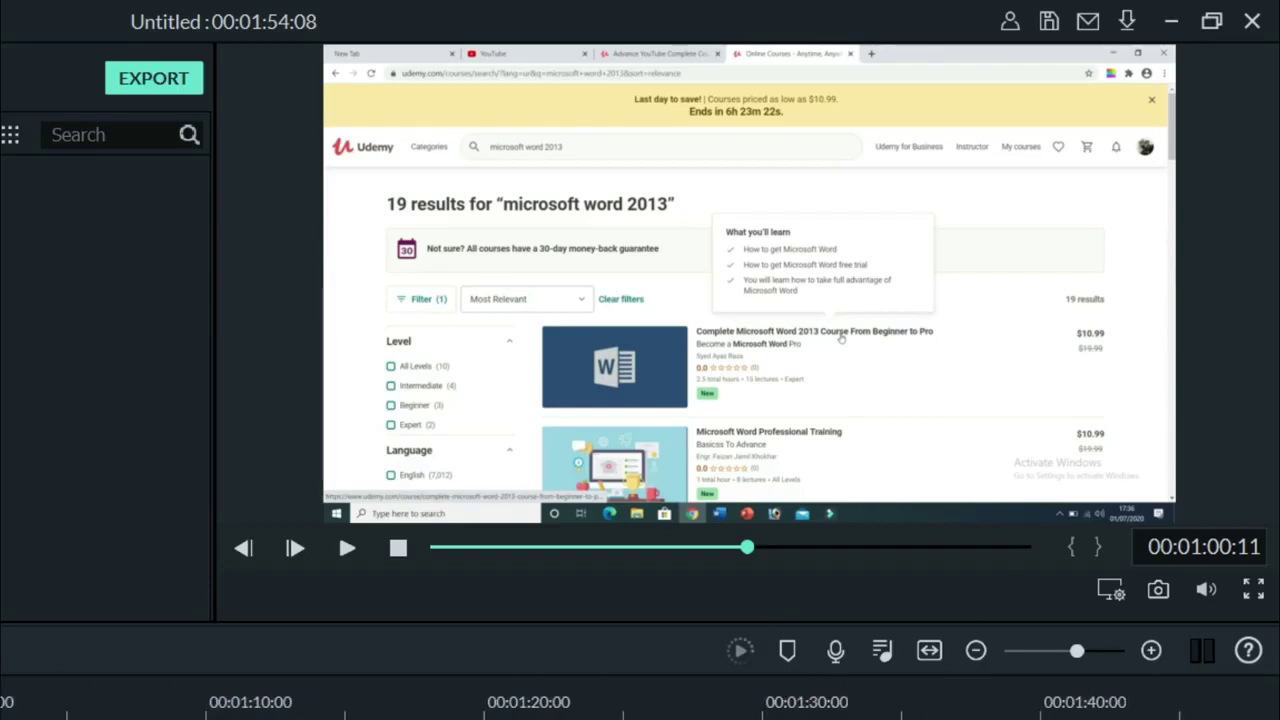
pyautogui.moveTo(5, 697); pyautogui.dragTo(163, 692)
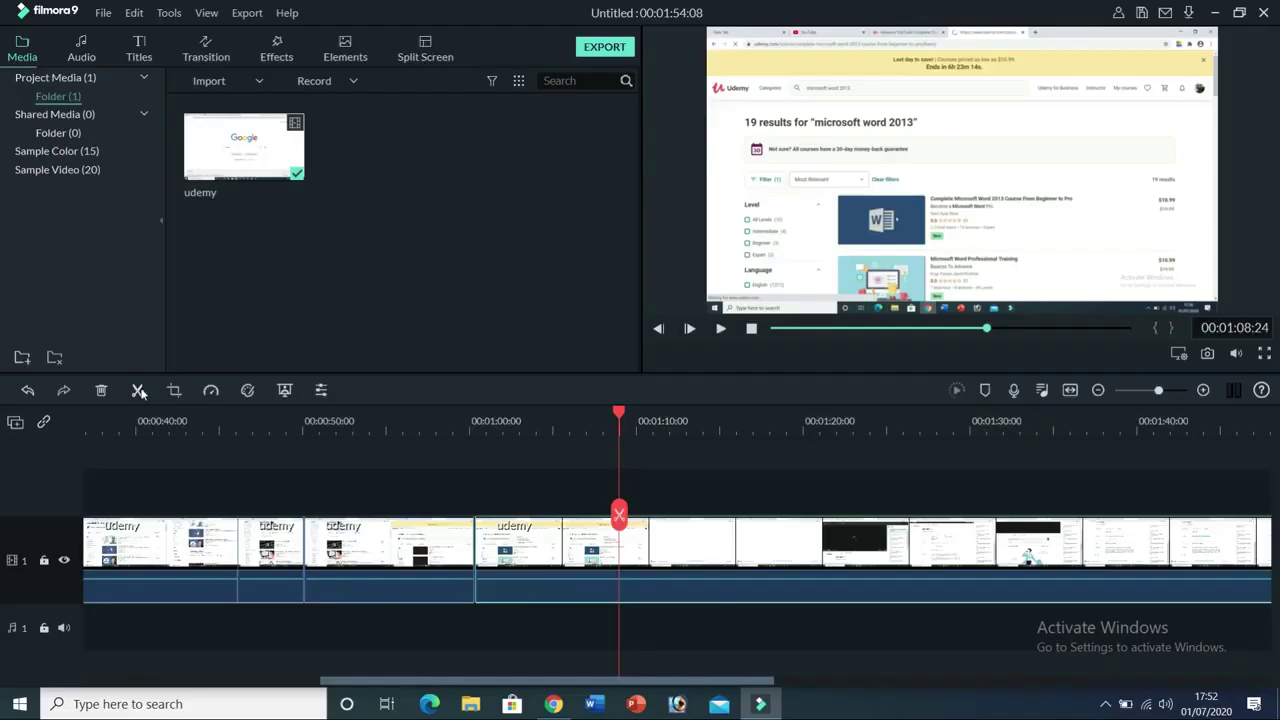
# - Apply Pan & Zoom to the segment ending at 00:01:08:24, with a 1832 x 1030 start frame aligned to the picture's lower edge
pyautogui.click(530, 560)
pyautogui.rightClick(536, 558)
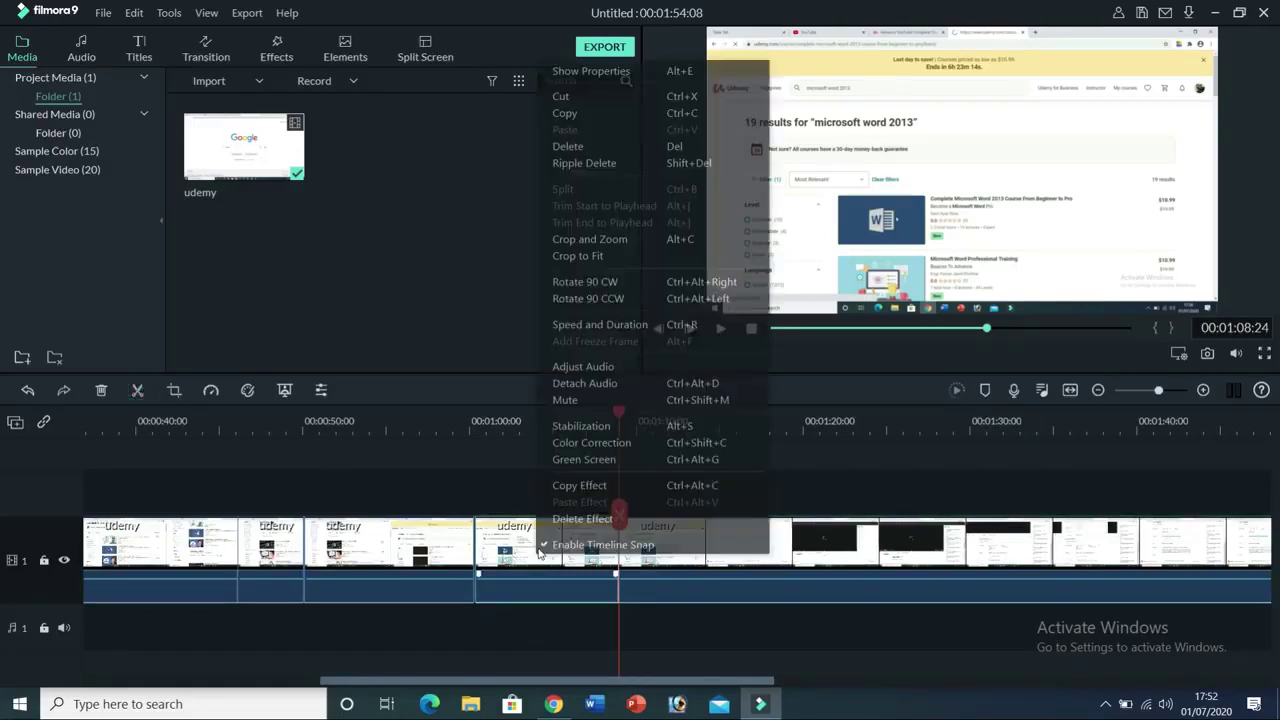
pyautogui.click(626, 240)
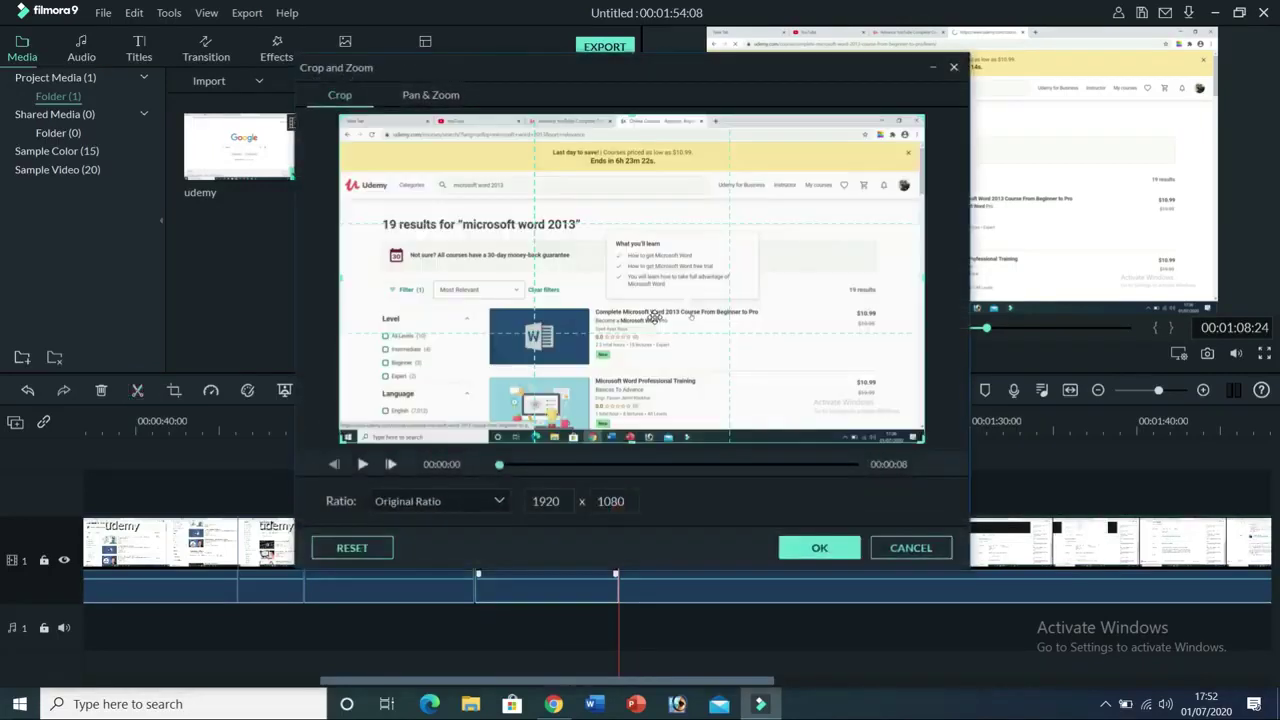
pyautogui.click(446, 96)
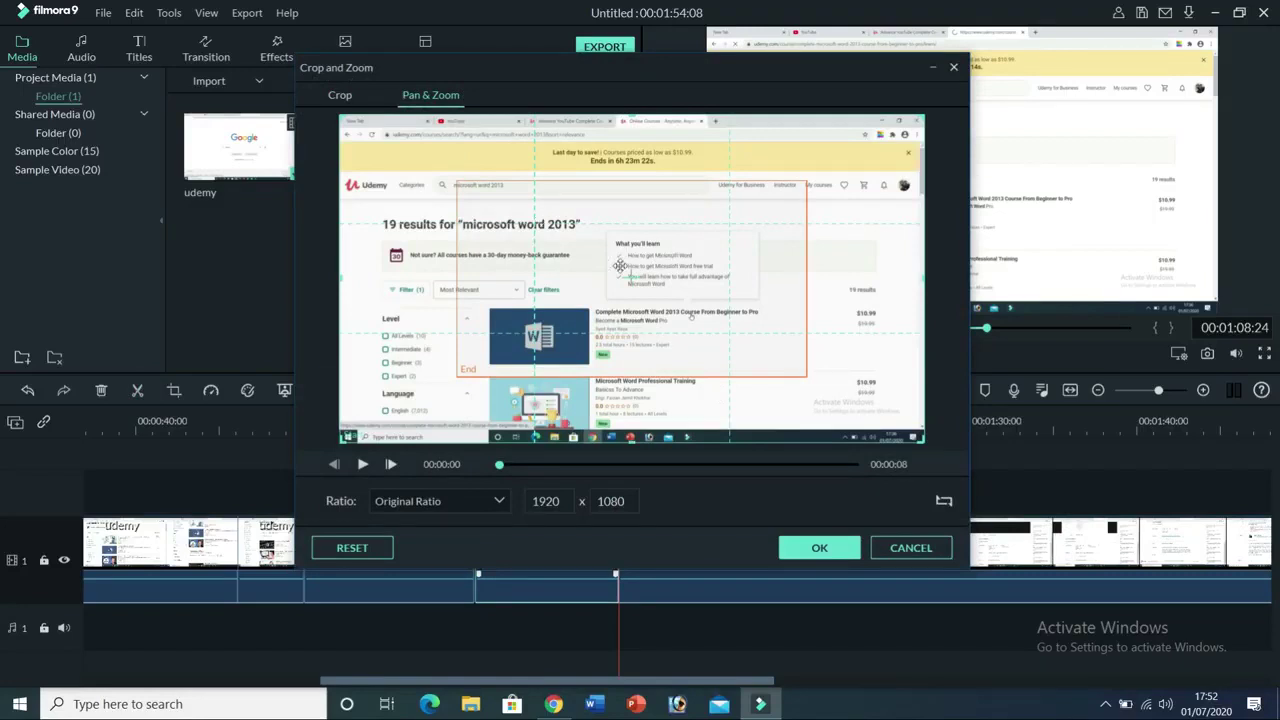
pyautogui.click(867, 380)
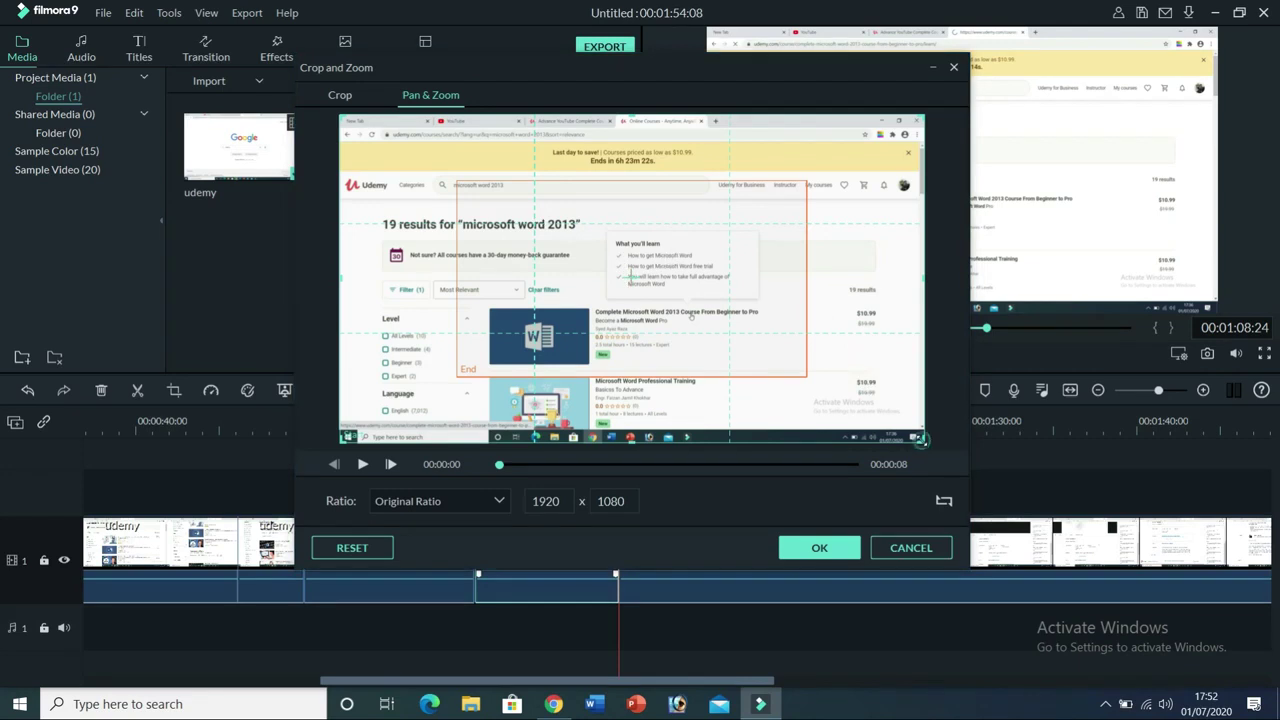
pyautogui.moveTo(921, 438); pyautogui.dragTo(897, 424)
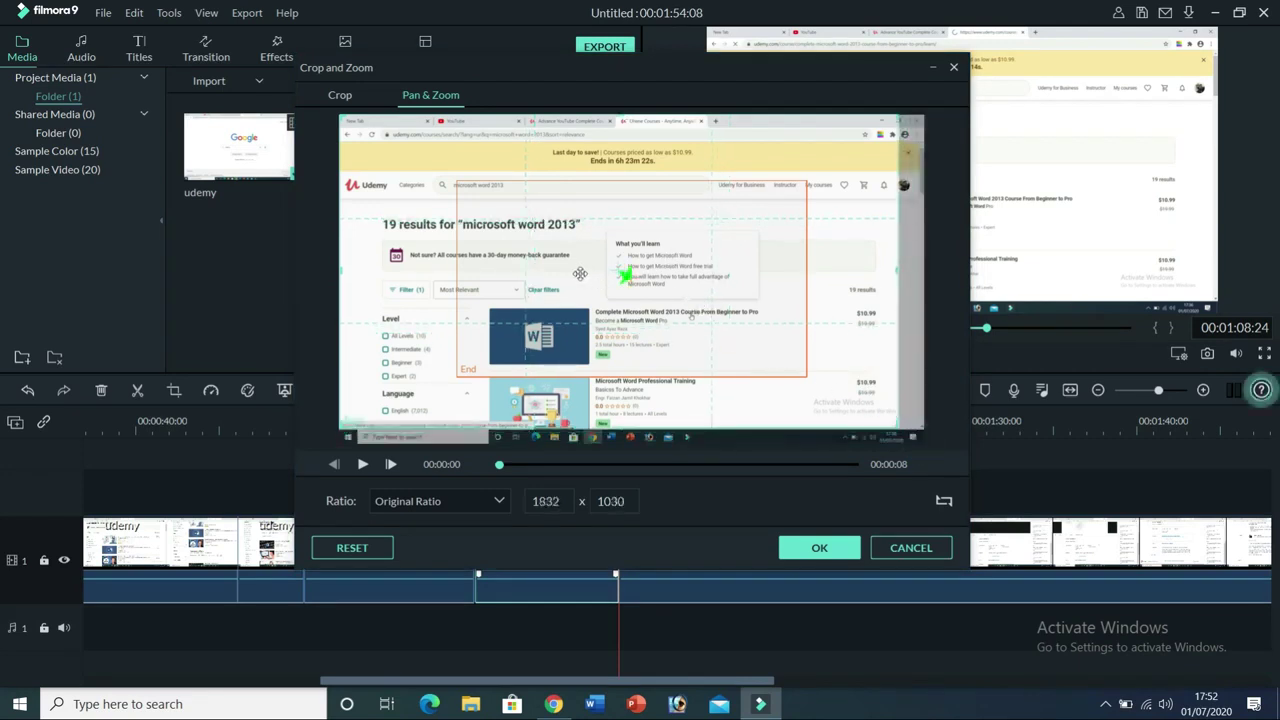
pyautogui.moveTo(593, 295); pyautogui.dragTo(549, 283)
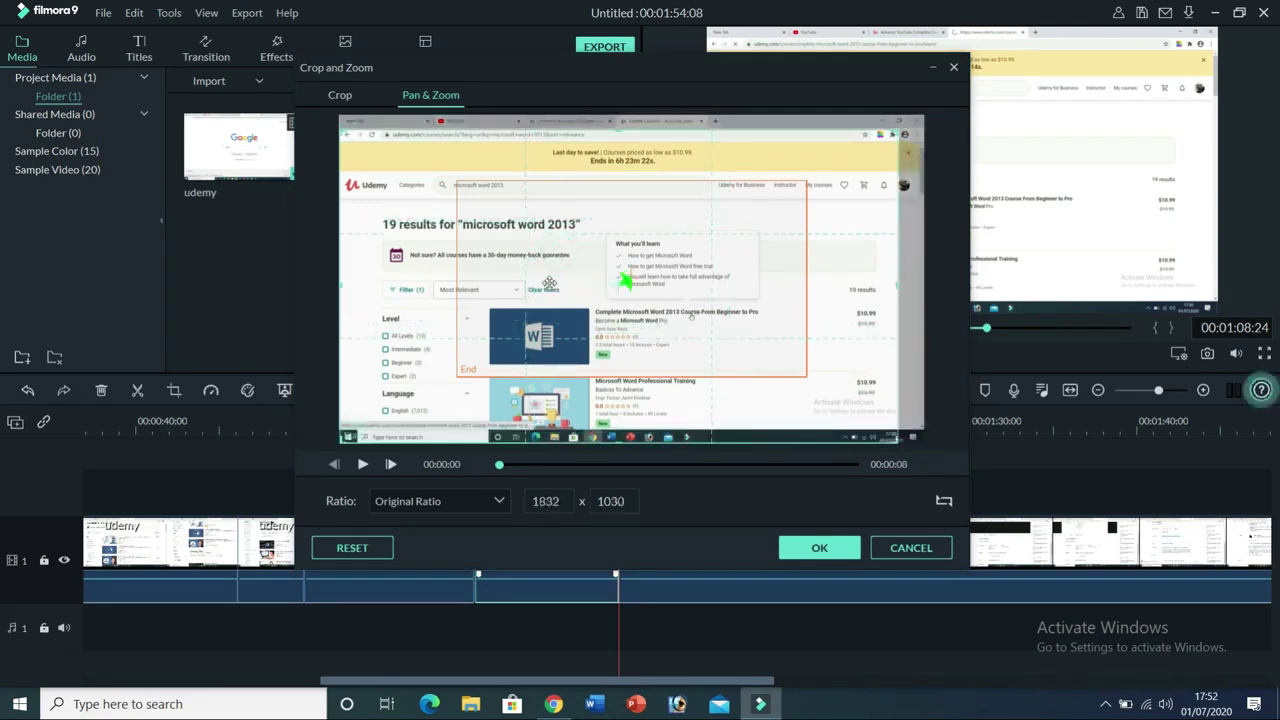
# - Shrink the Pan & Zoom end frame to 667 x 375, place it around the first Microsoft Word 2013 course result, and apply it
pyautogui.click(794, 194)
pyautogui.moveTo(804, 180); pyautogui.dragTo(679, 297)
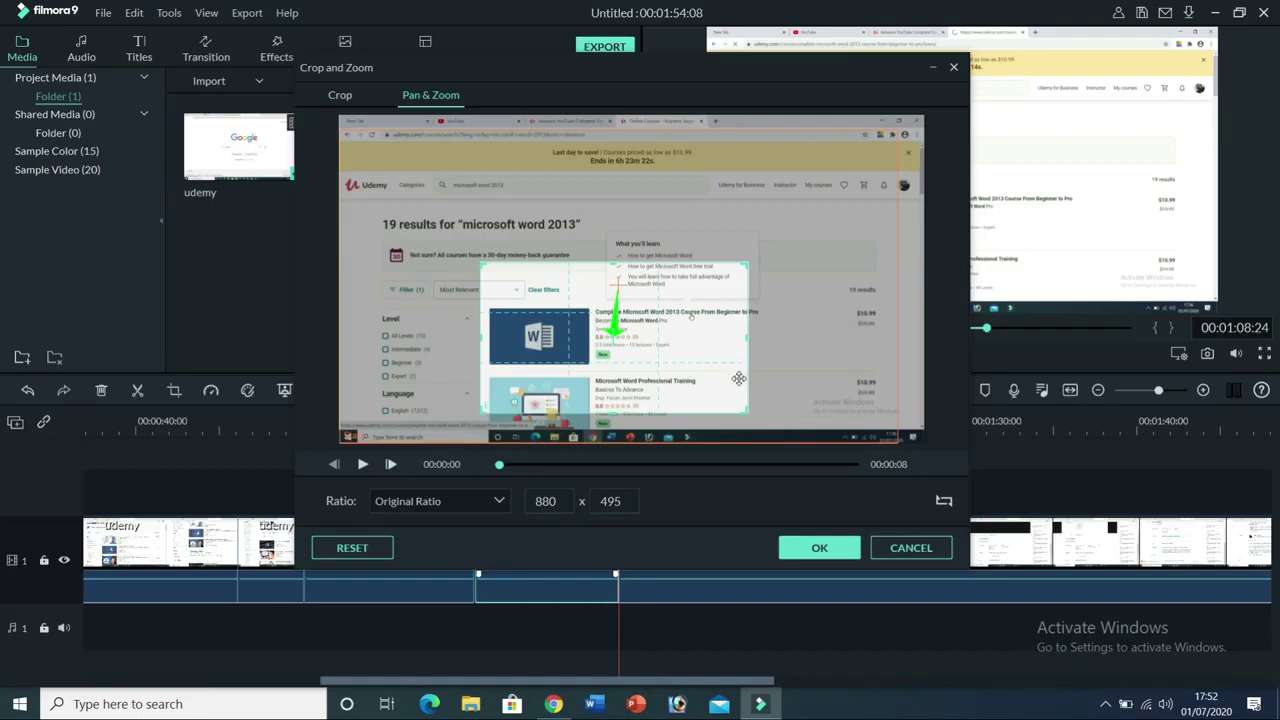
pyautogui.moveTo(748, 412); pyautogui.dragTo(683, 376)
pyautogui.moveTo(652, 328); pyautogui.dragTo(653, 350)
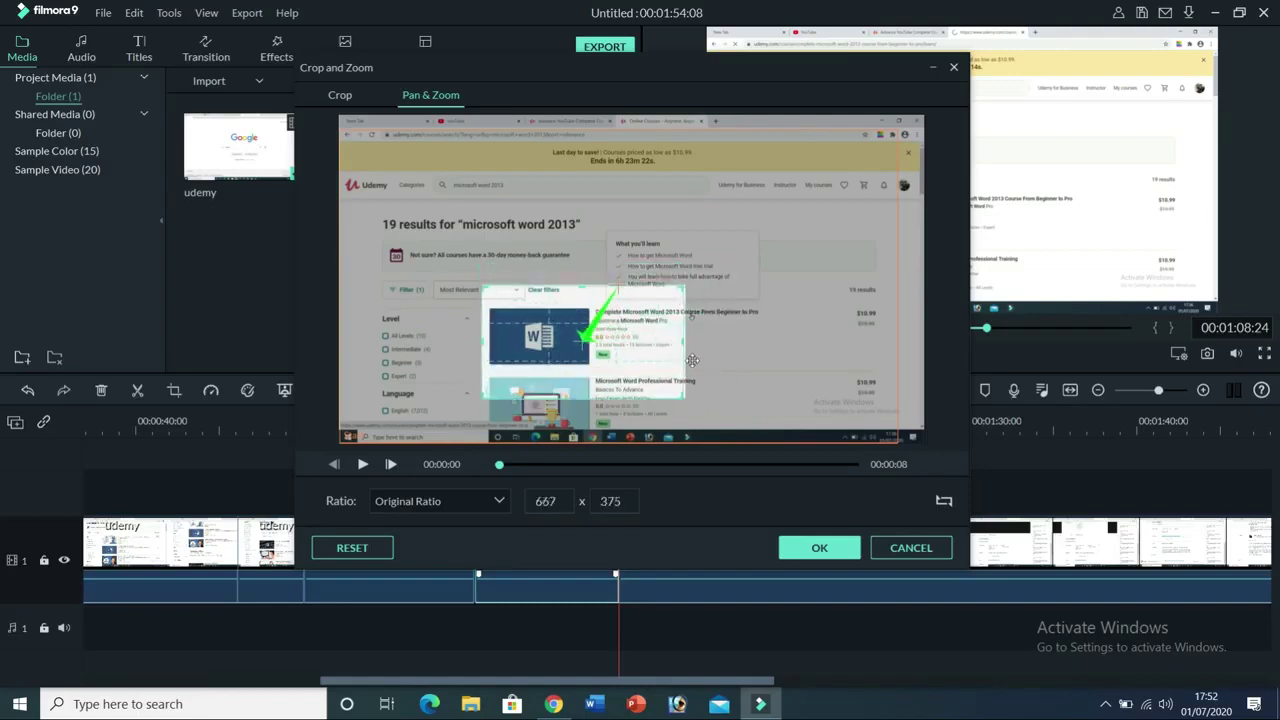
pyautogui.click(810, 545)
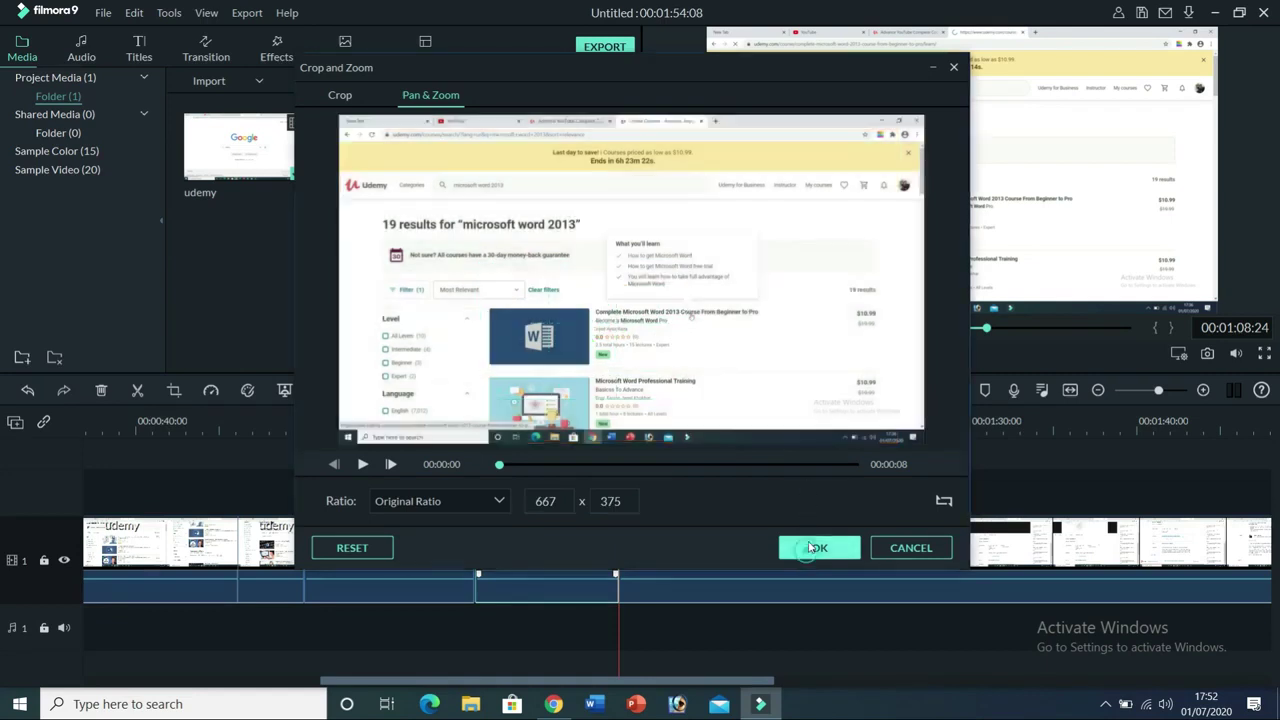
# - Play the timeline from 00:00:59:18 to check the zoom onto the course result
pyautogui.moveTo(618, 419); pyautogui.dragTo(490, 419)
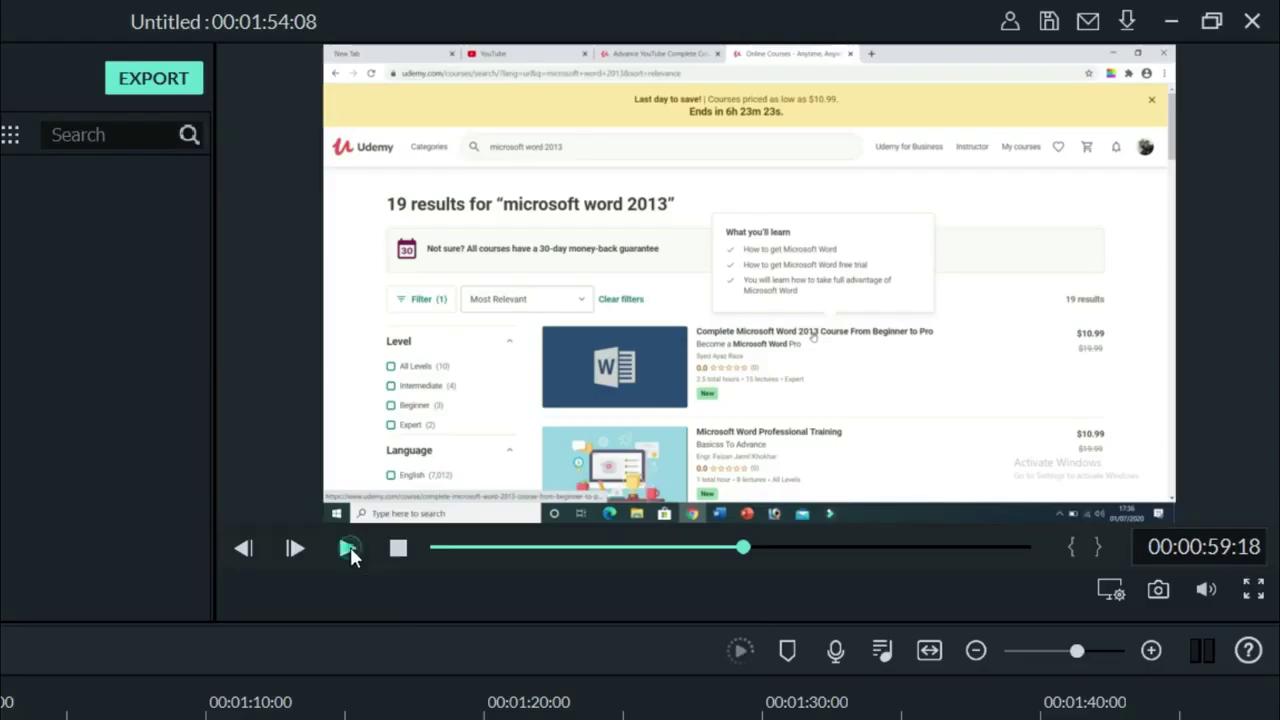
pyautogui.click(350, 547)
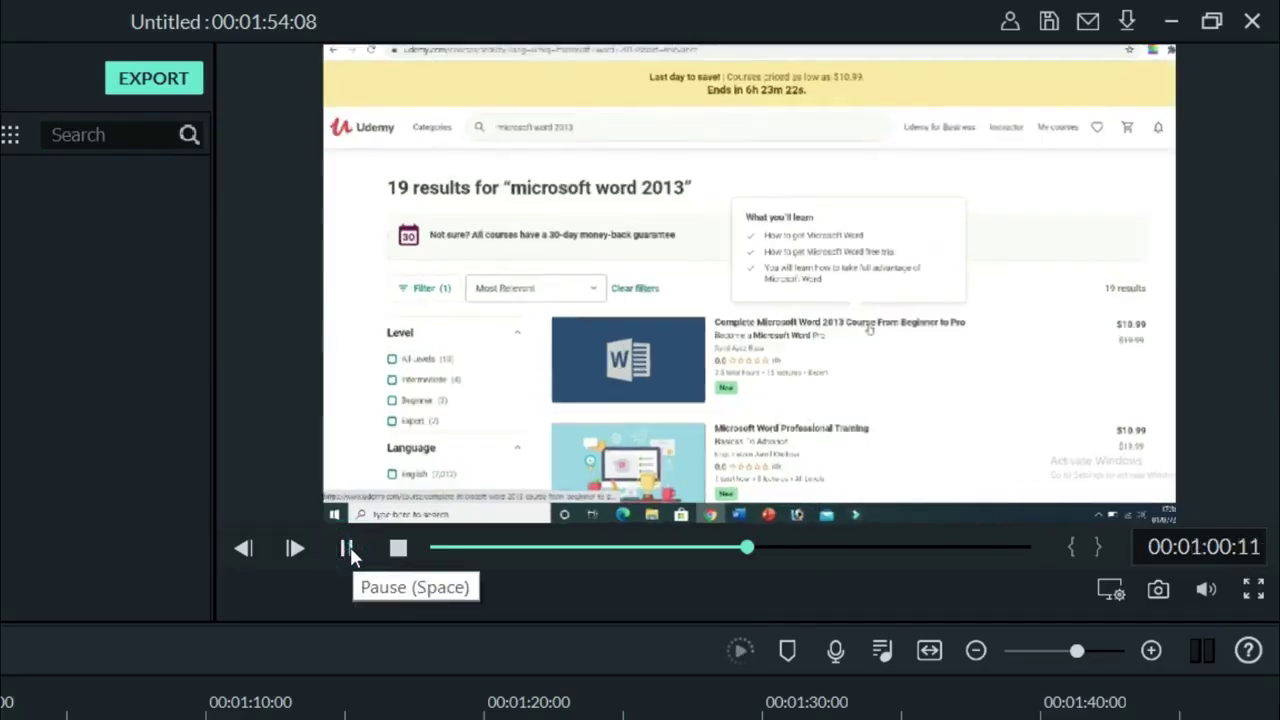